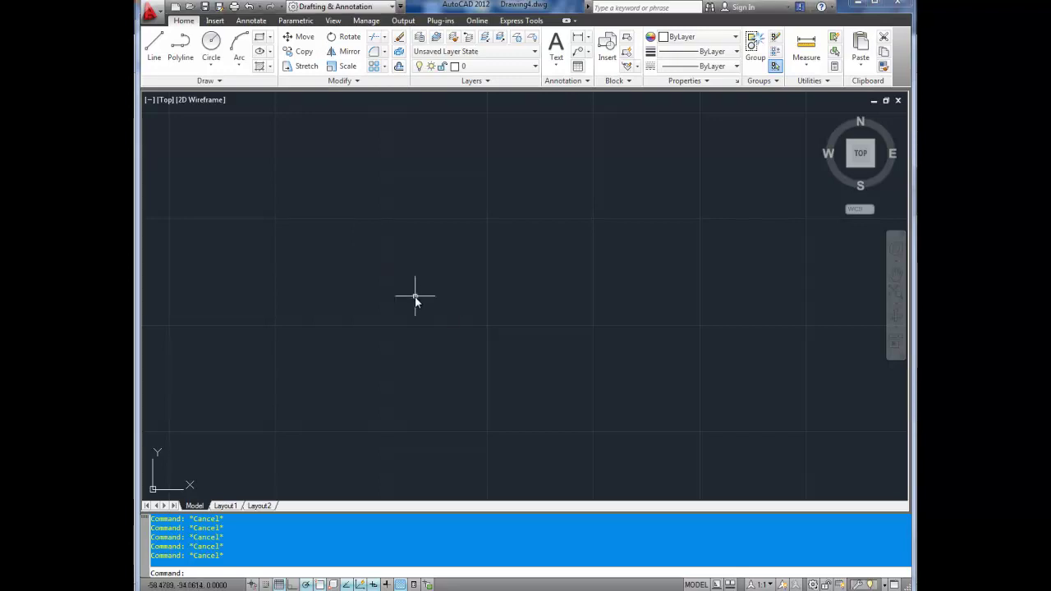
Zoom to extents so the house and all the scribbled shapes fit in view.
type("z")
key("Return")
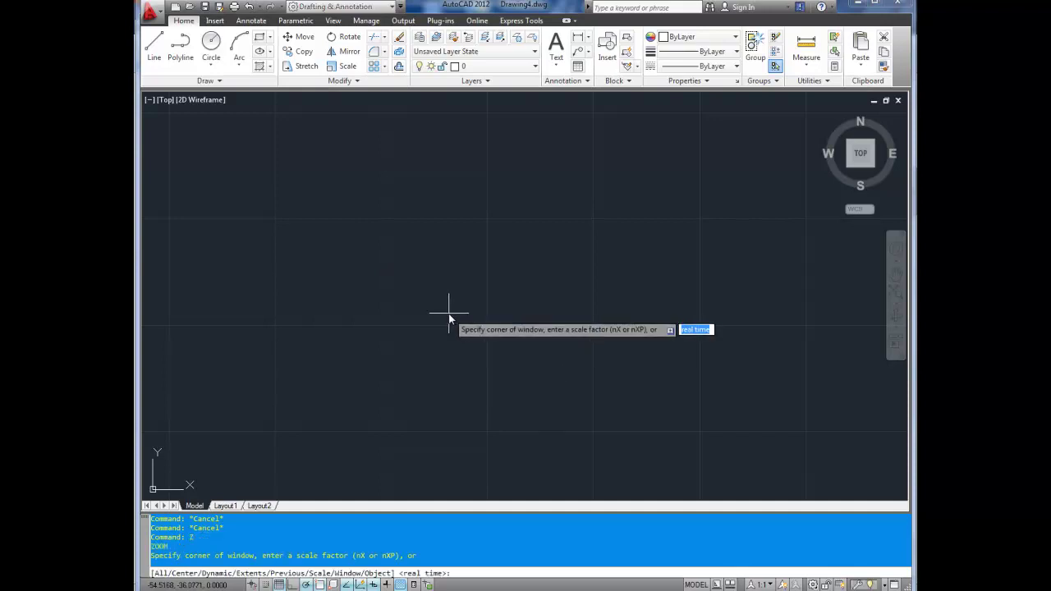
type("e")
key("Return")
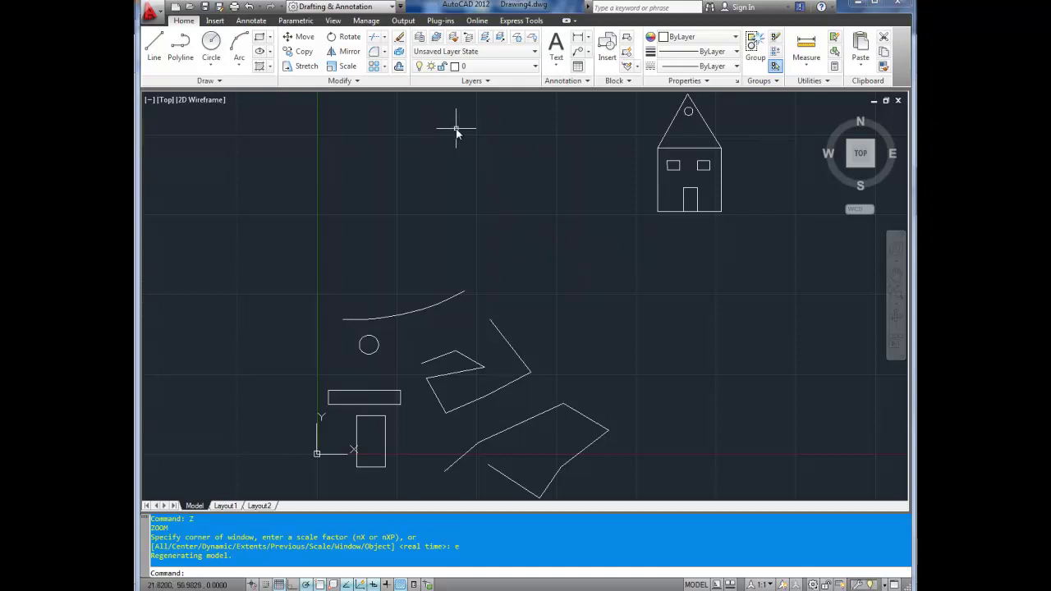
type("e")
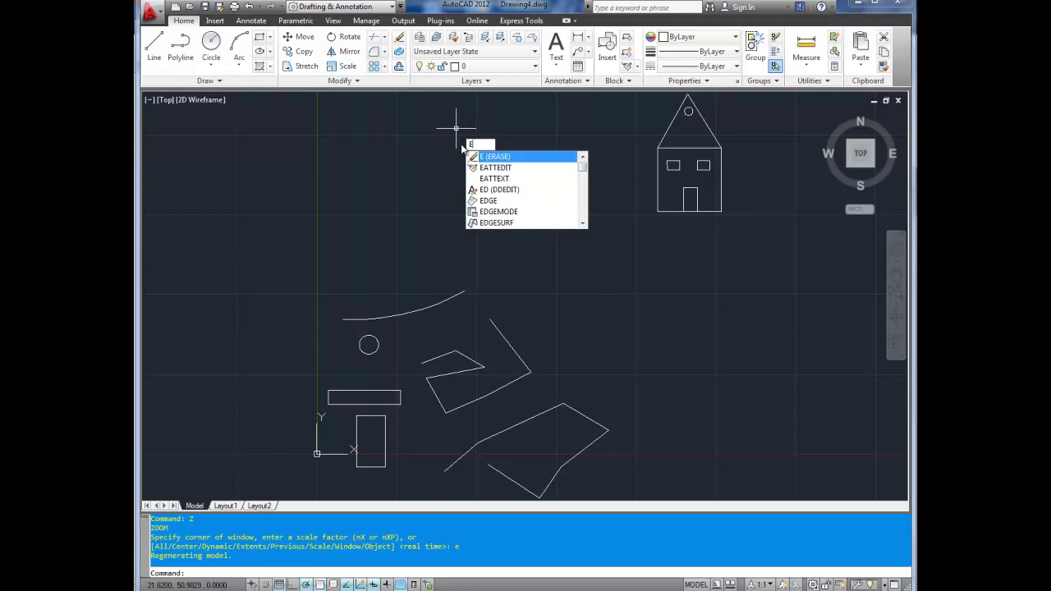
key("Return")
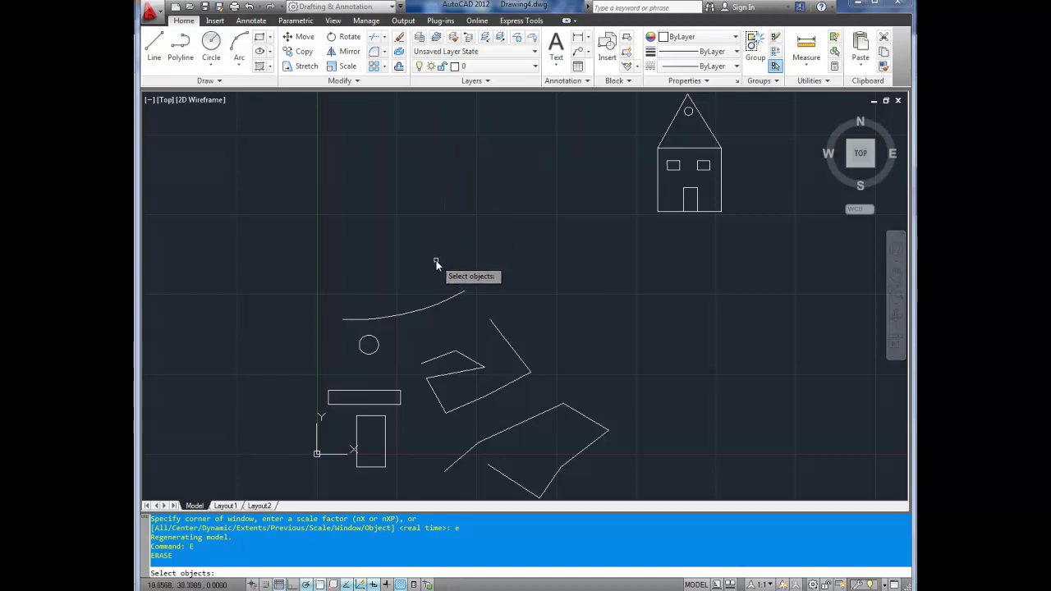
key("Escape")
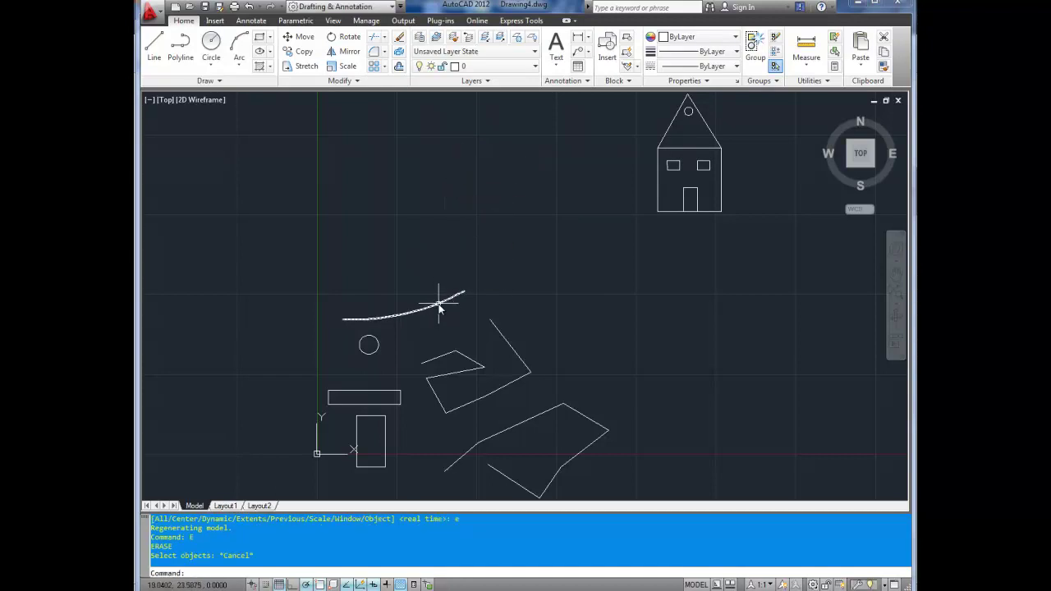
left_click(440, 305)
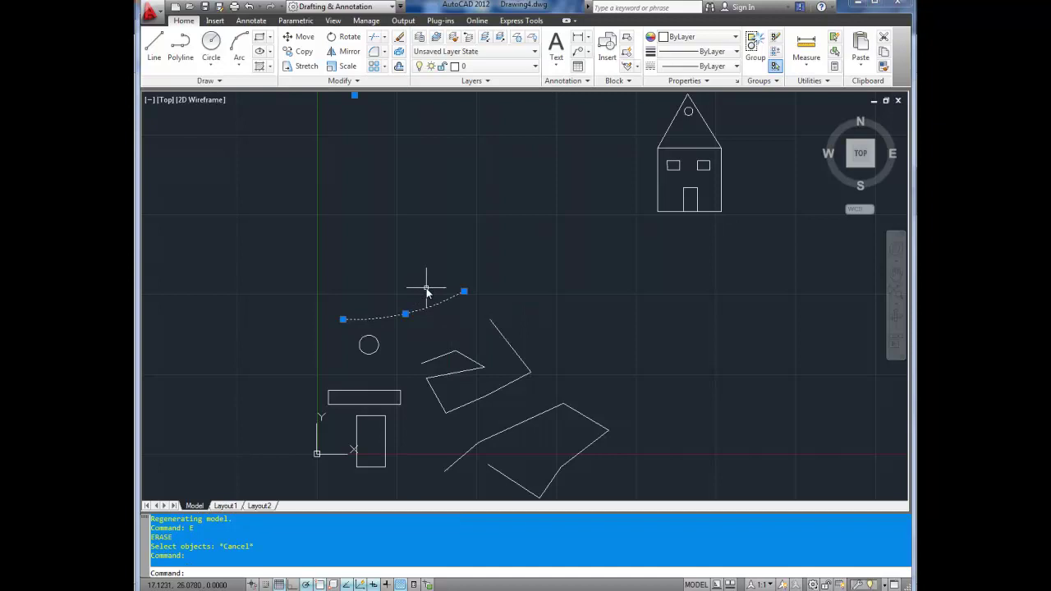
key("Delete")
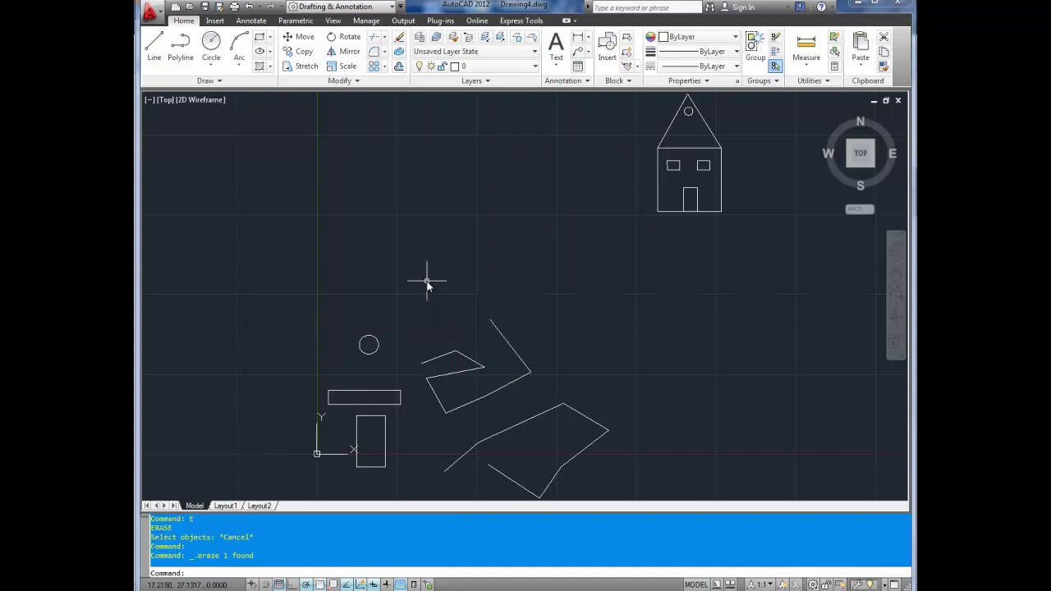
type("u")
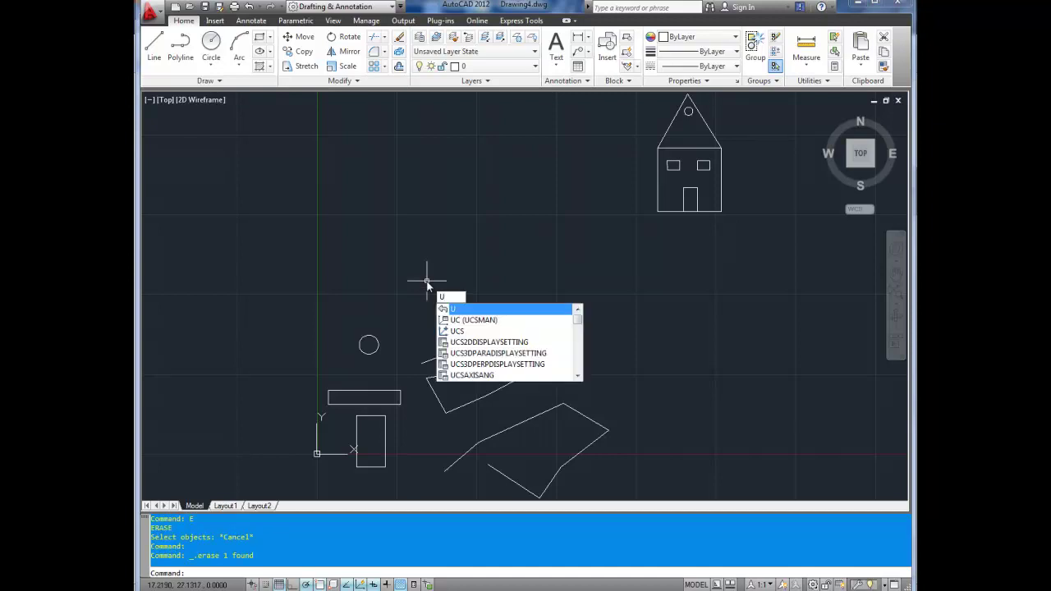
key("Return")
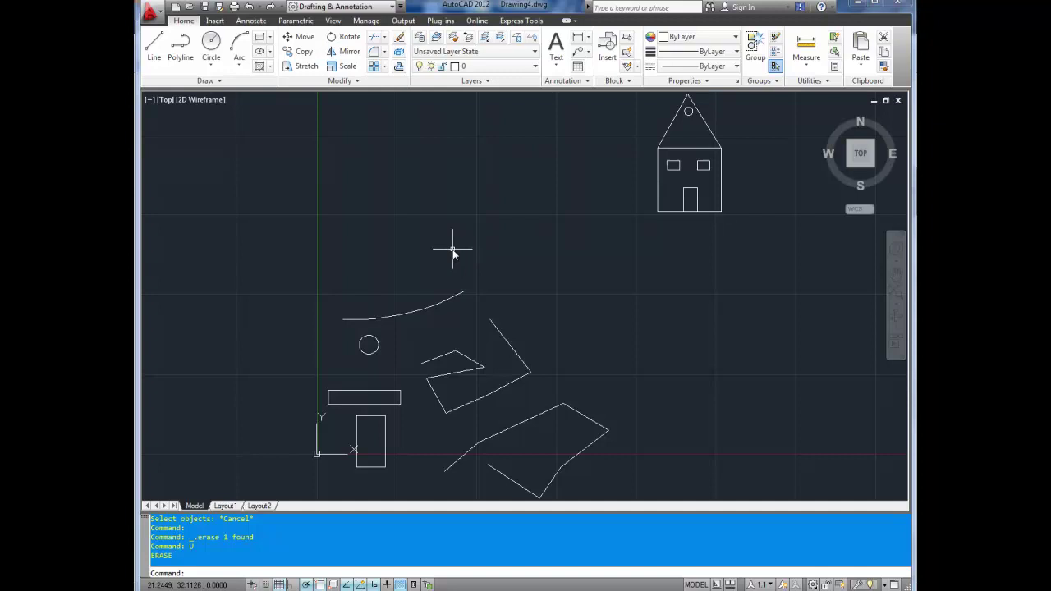
Erase the small circle, the arc and the horizontal rectangle.
type("E")
key("Return")
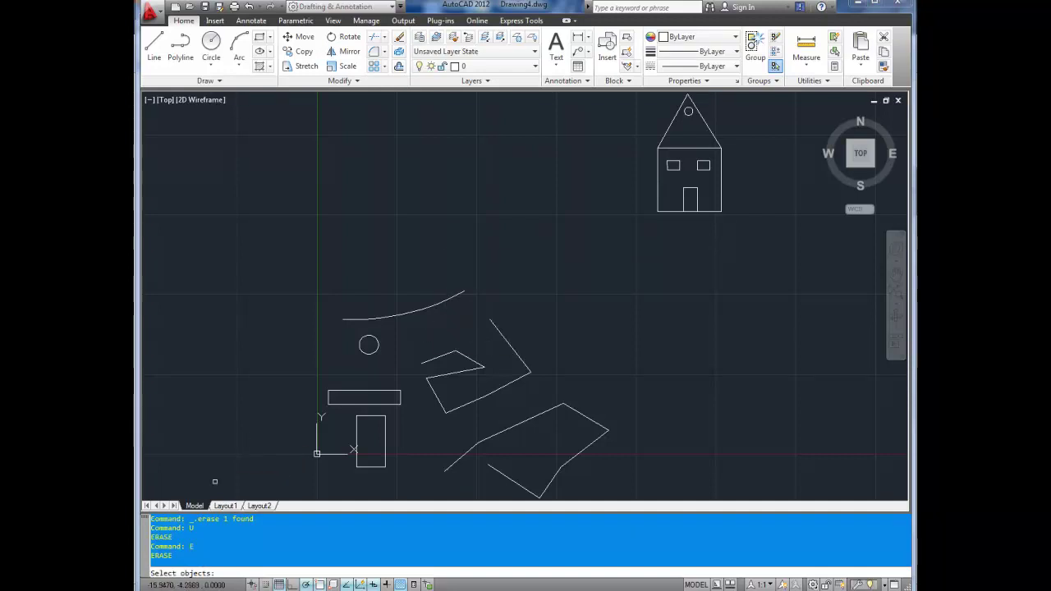
left_click(377, 339)
left_click(410, 309)
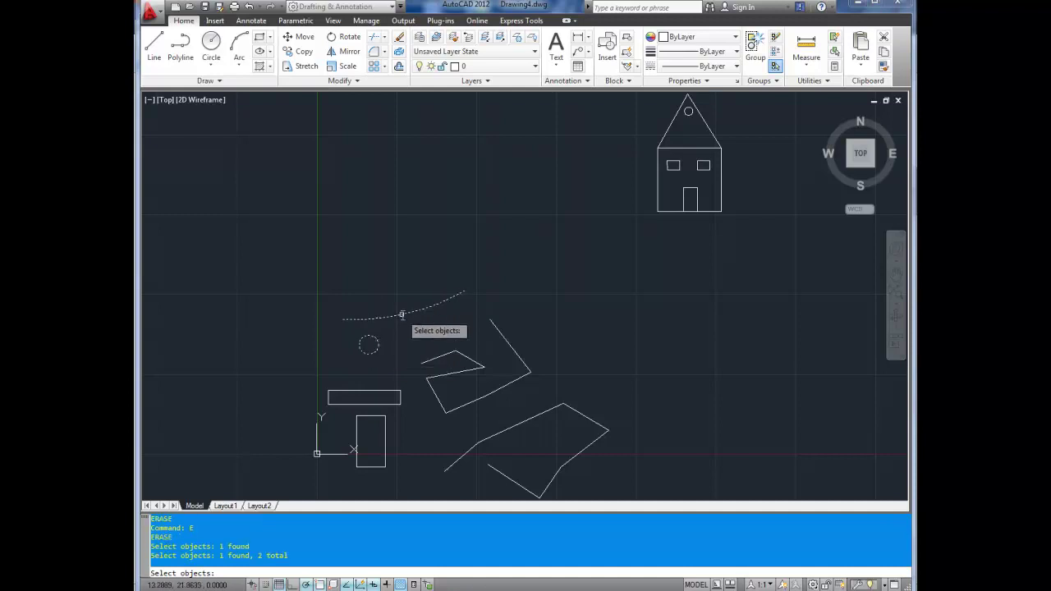
left_click(397, 391)
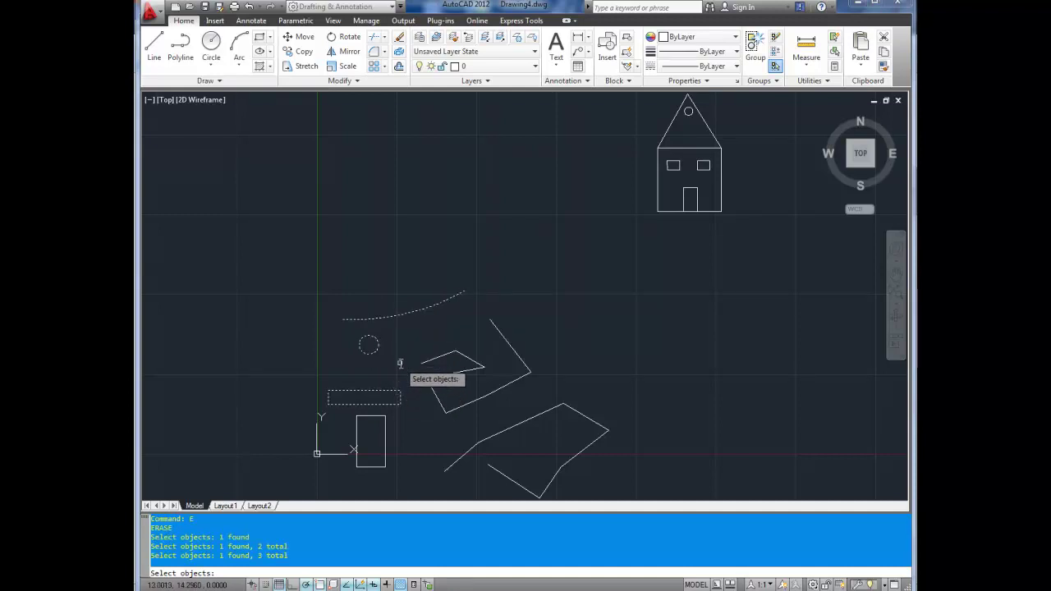
key("Return")
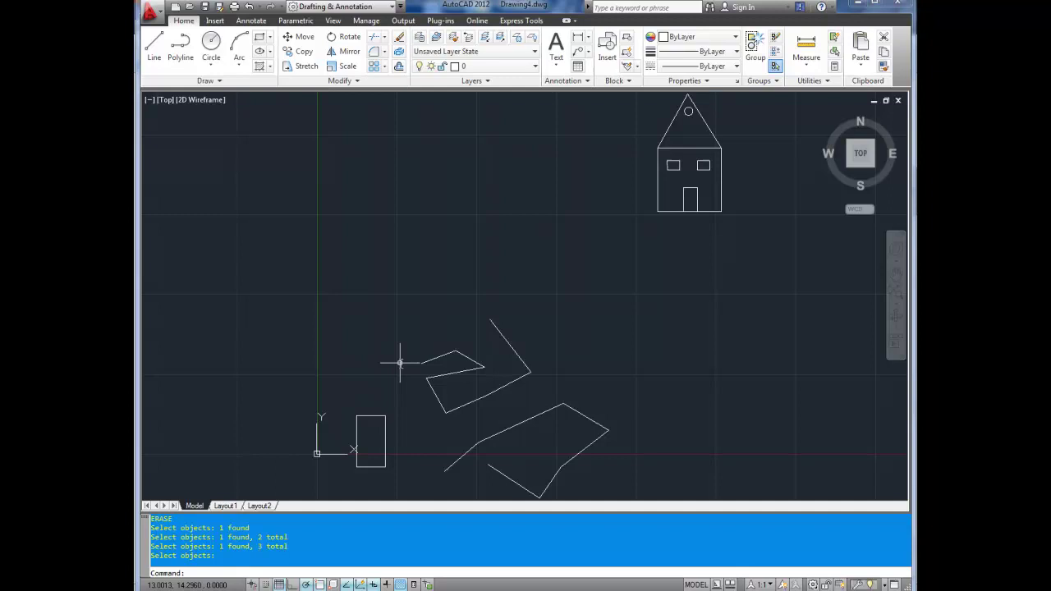
Undo the erase, then REDO it so the three shapes are removed again.
type("u")
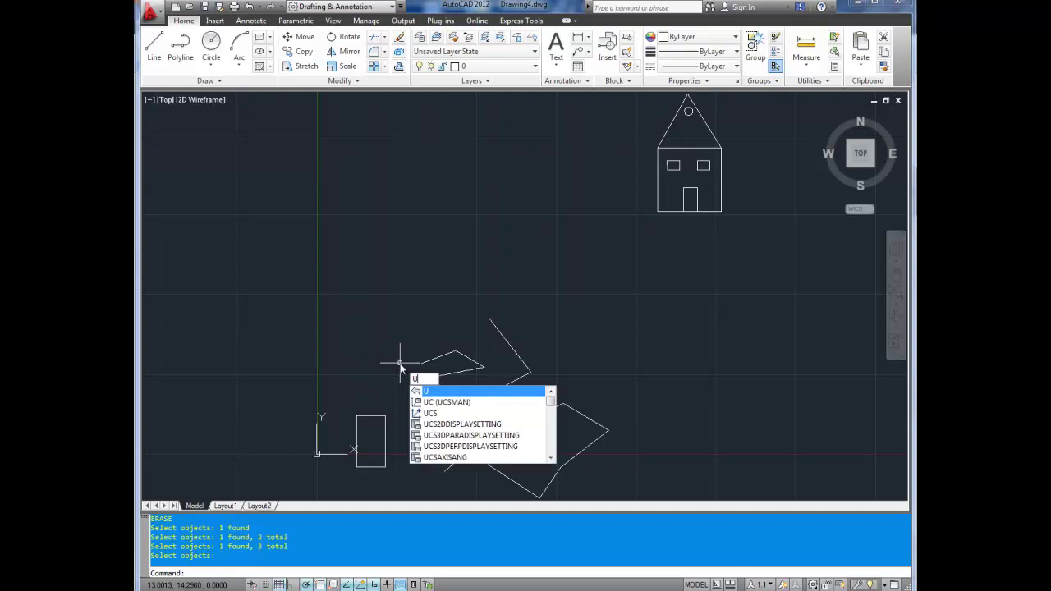
key("Return")
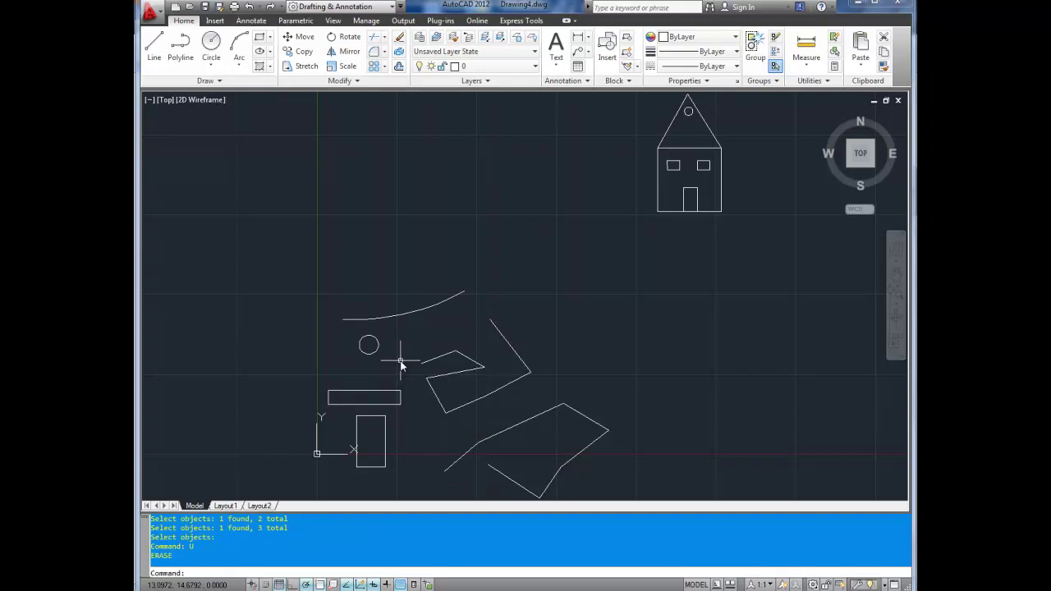
type("redo")
key("Return")
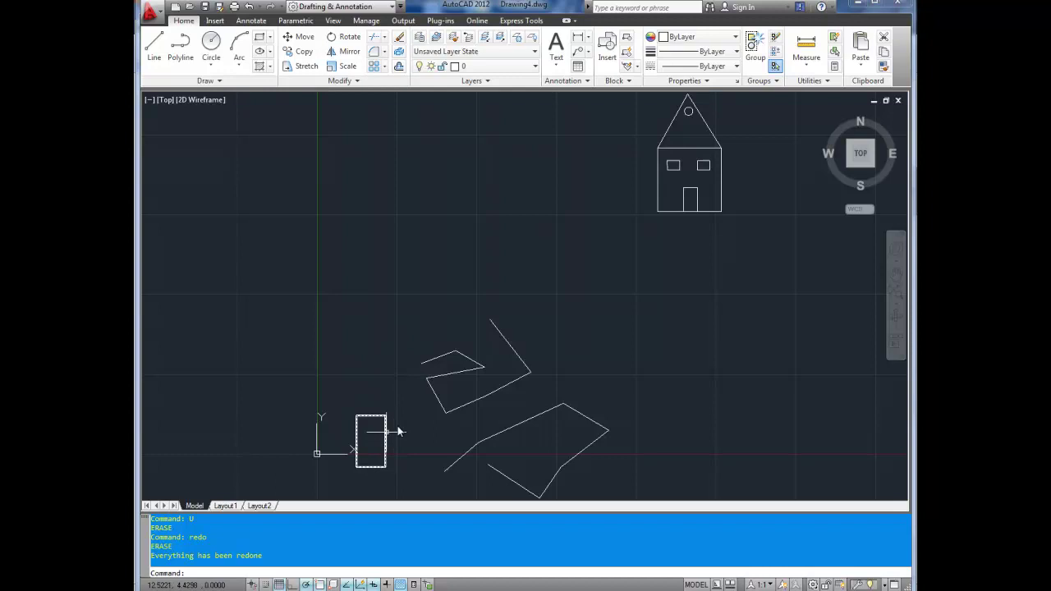
Zoom onto the upright rectangle and rotate it 45 degrees around its lower-right corner.
mouse_move(399, 432)
middle_mouse_down()
mouse_move(396, 387)
mouse_move(361, 368)
mouse_move(443, 361)
middle_mouse_up()
scroll(337, 386, "up", 3)
scroll(386, 359, "up", 2)
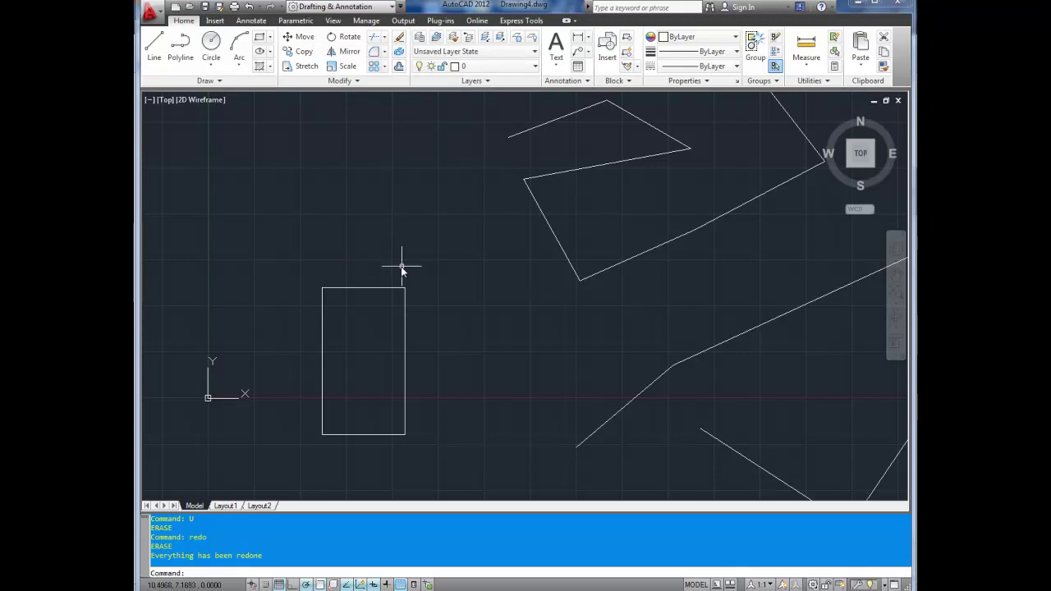
type("RO")
key("Return")
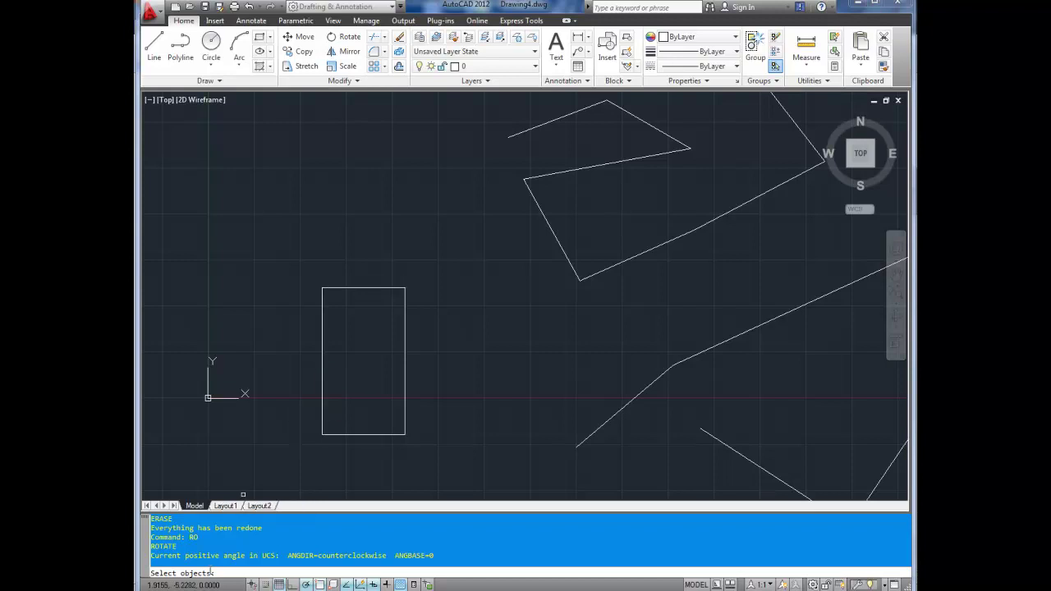
left_click(321, 355)
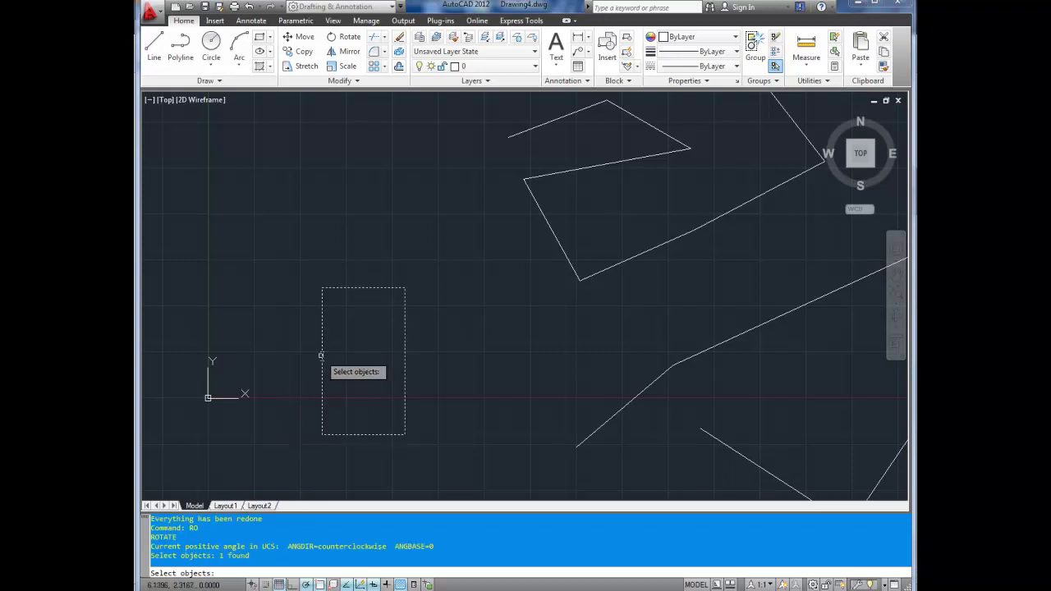
key("Return")
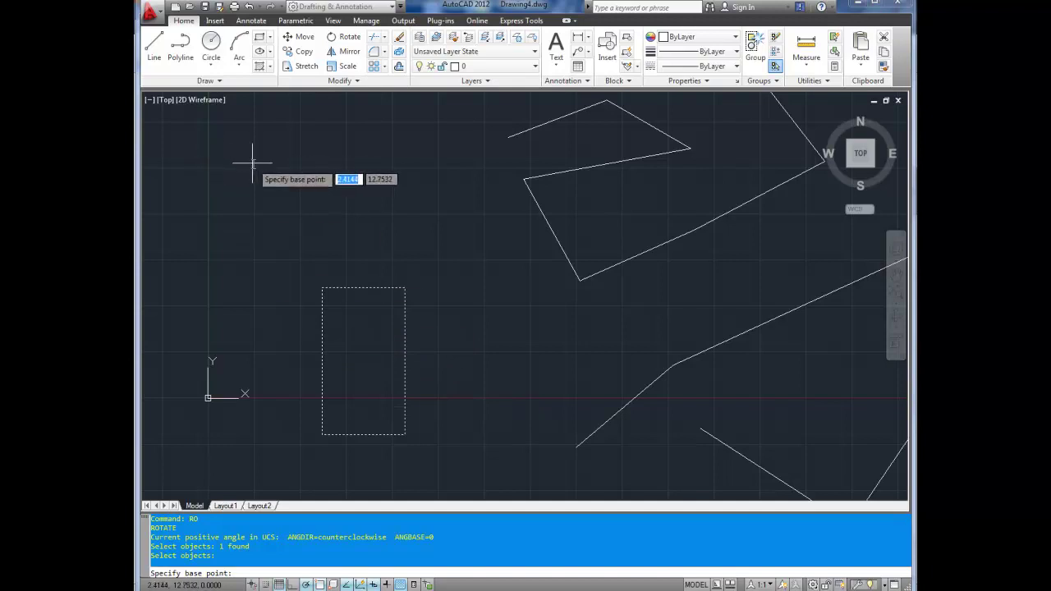
left_click(405, 436)
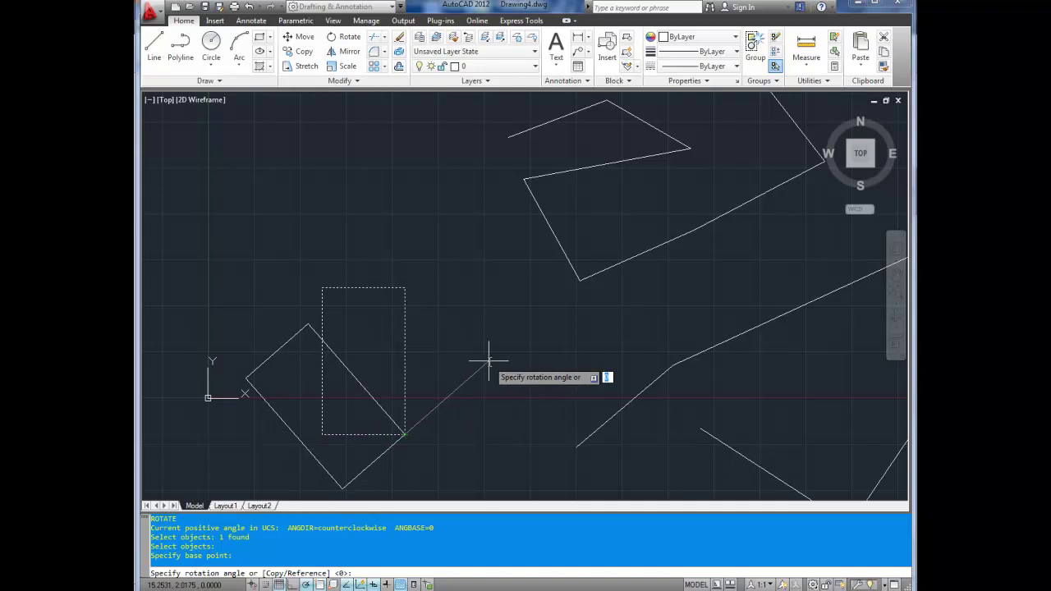
type("45")
key("Return")
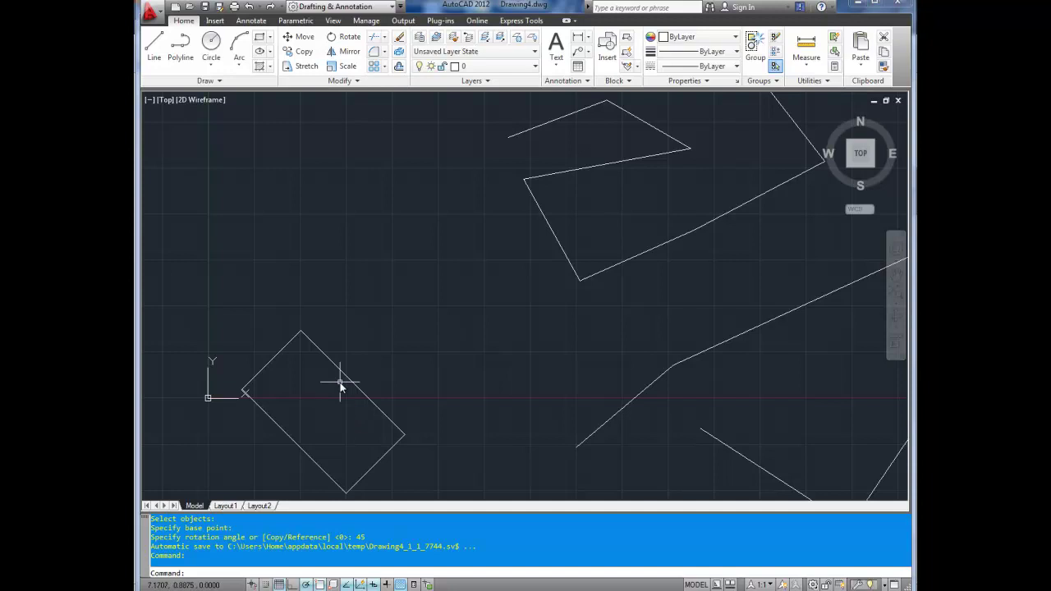
type("U")
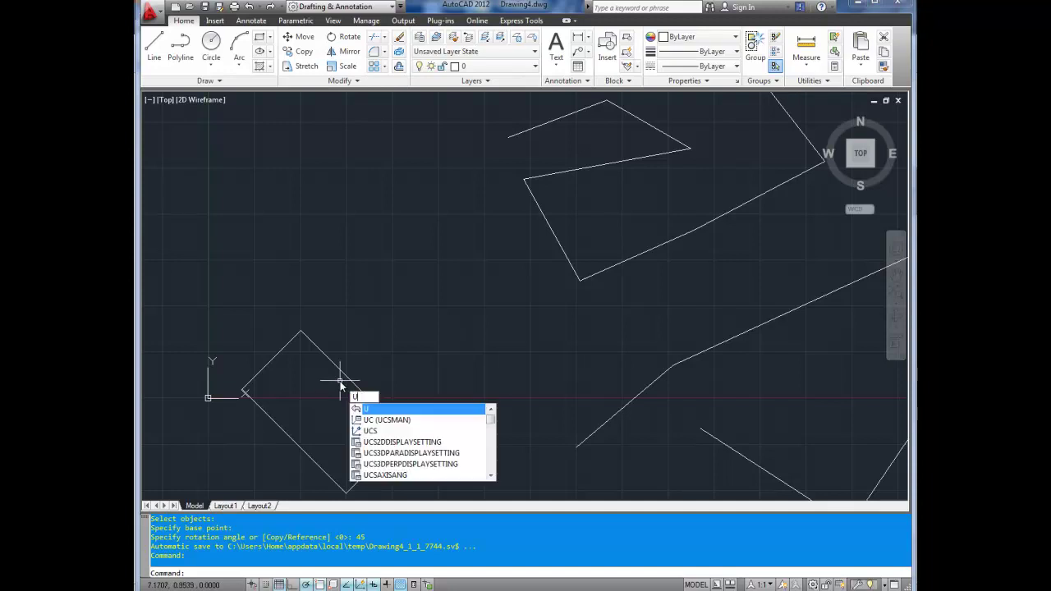
key("Return")
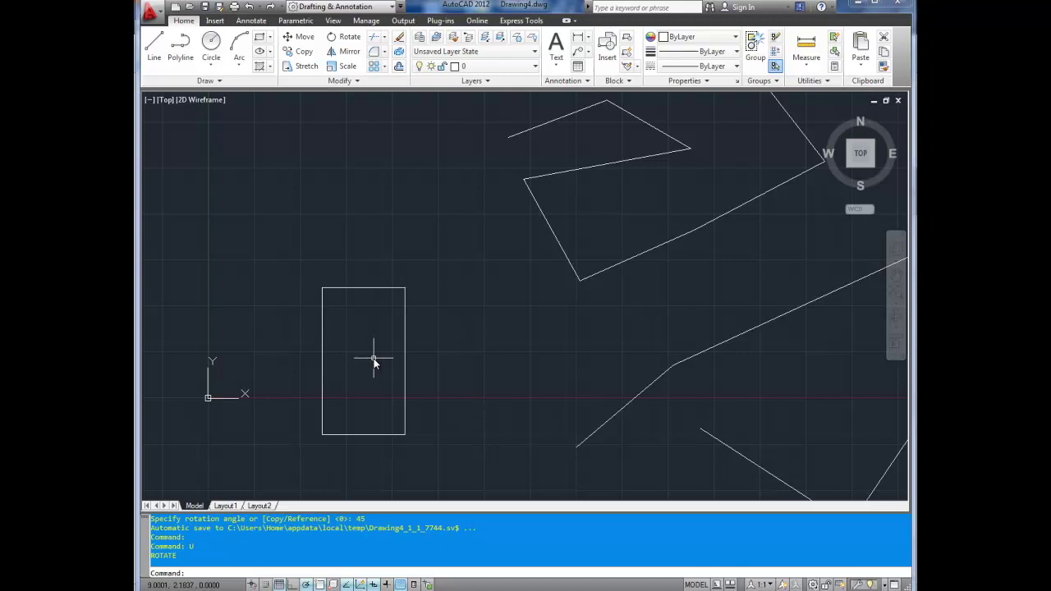
type("RO")
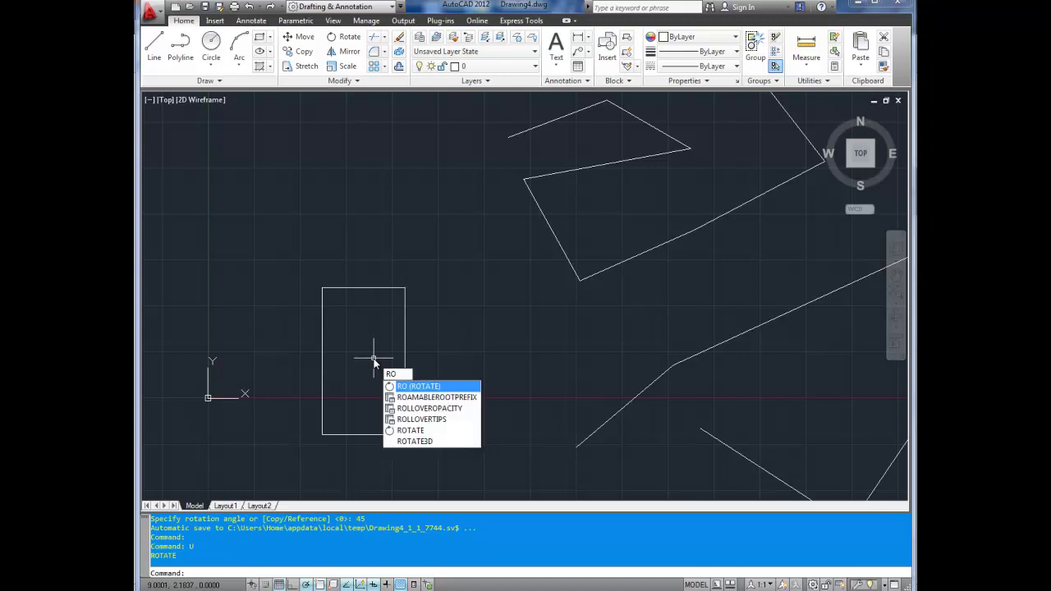
key("Return")
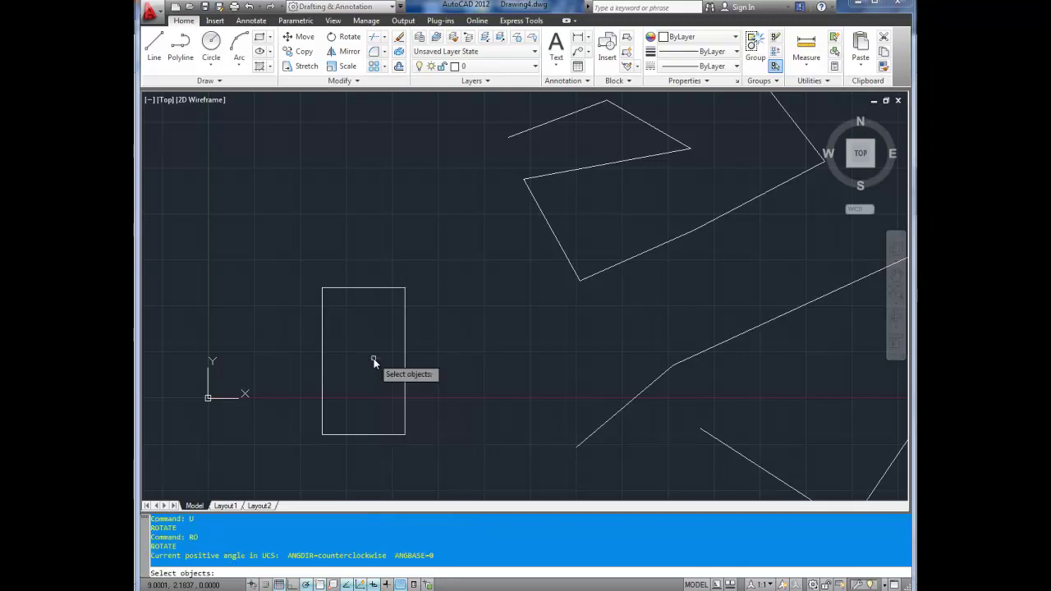
left_click(405, 316)
key("Return")
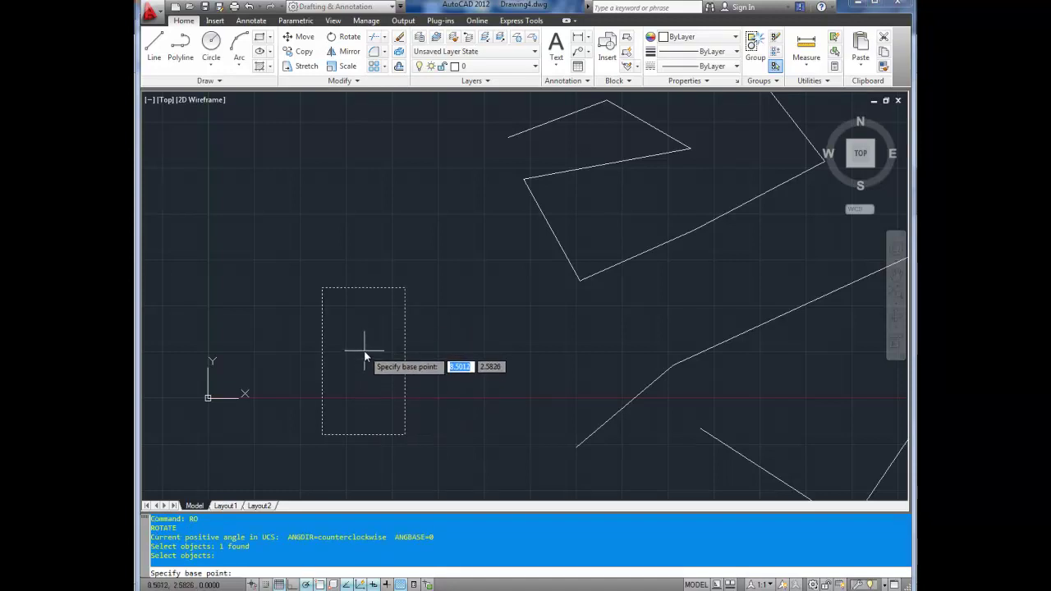
left_click(364, 361)
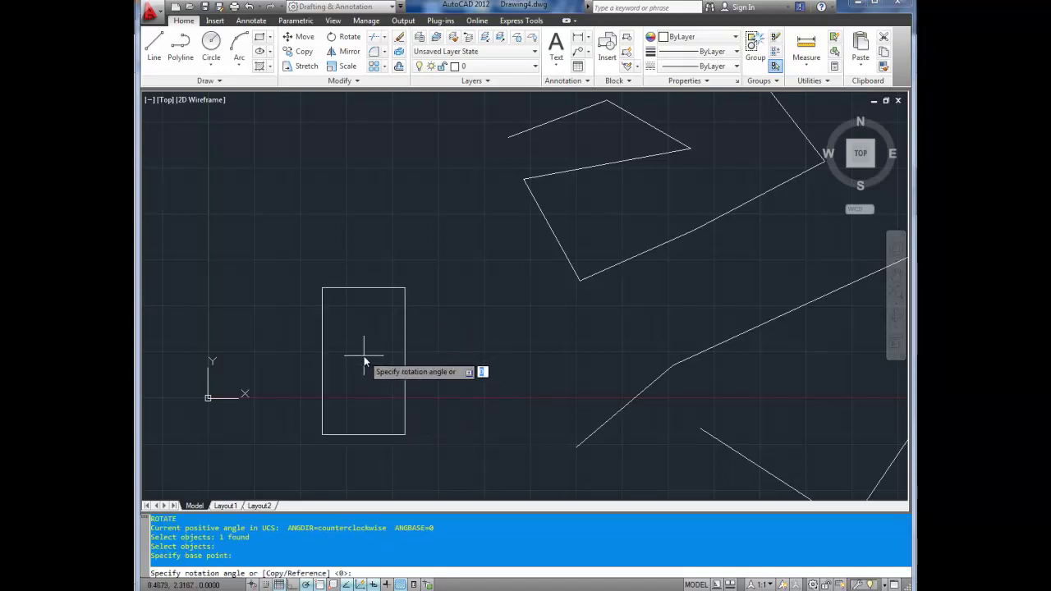
type("67")
key("Return")
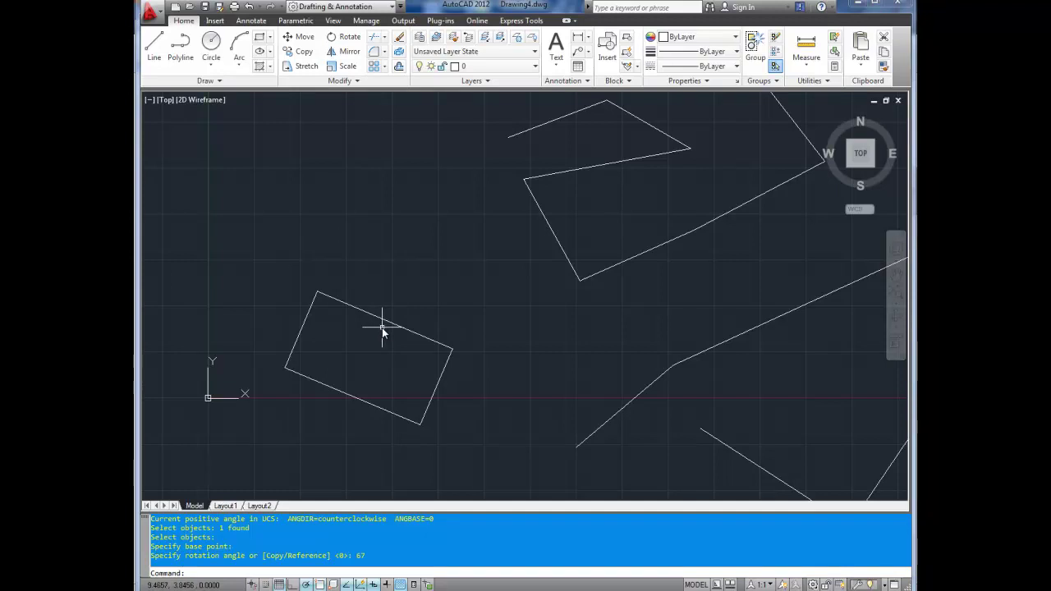
type("u")
key("Return")
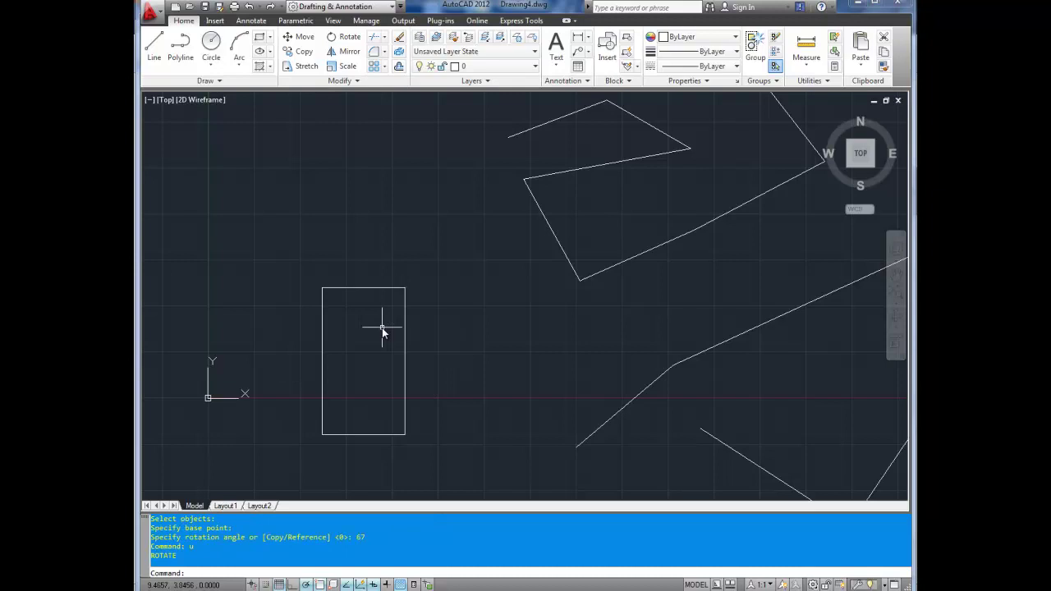
Rotate the tall rectangle by -10 degrees using a base point at its centre.
type("RO")
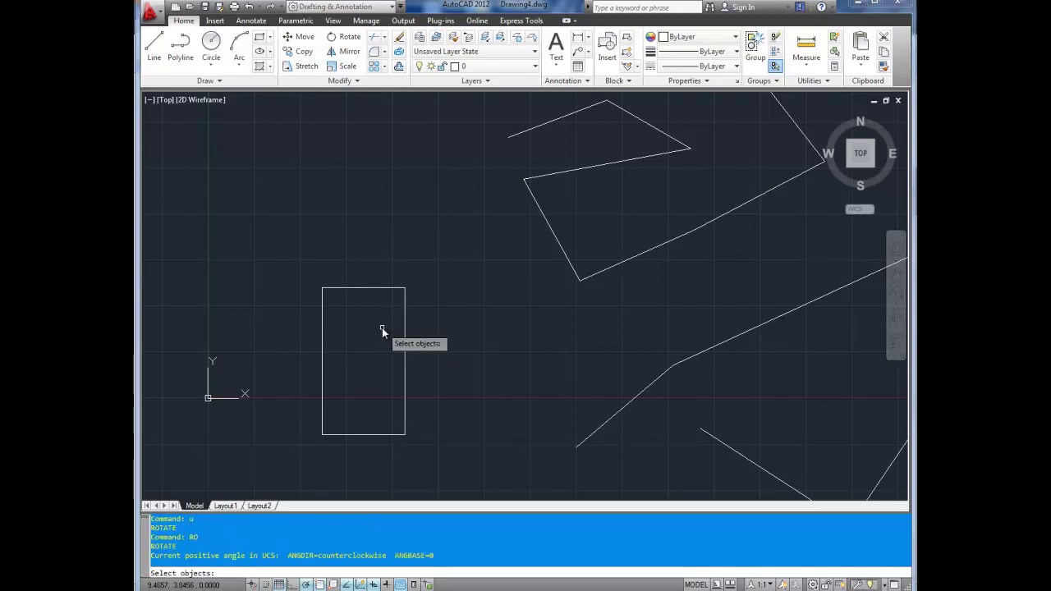
left_click(372, 289)
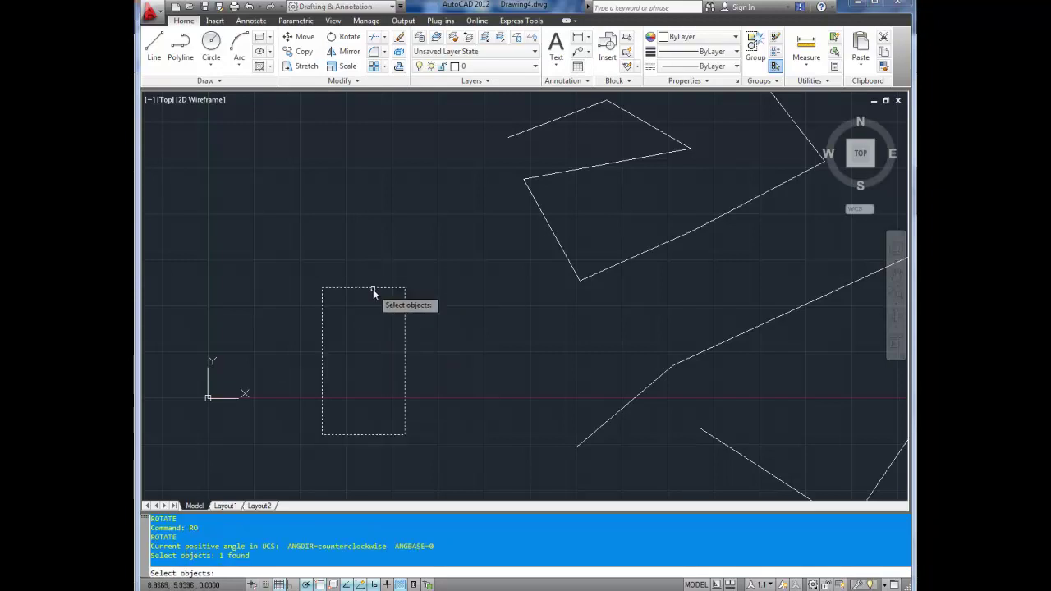
key("Return")
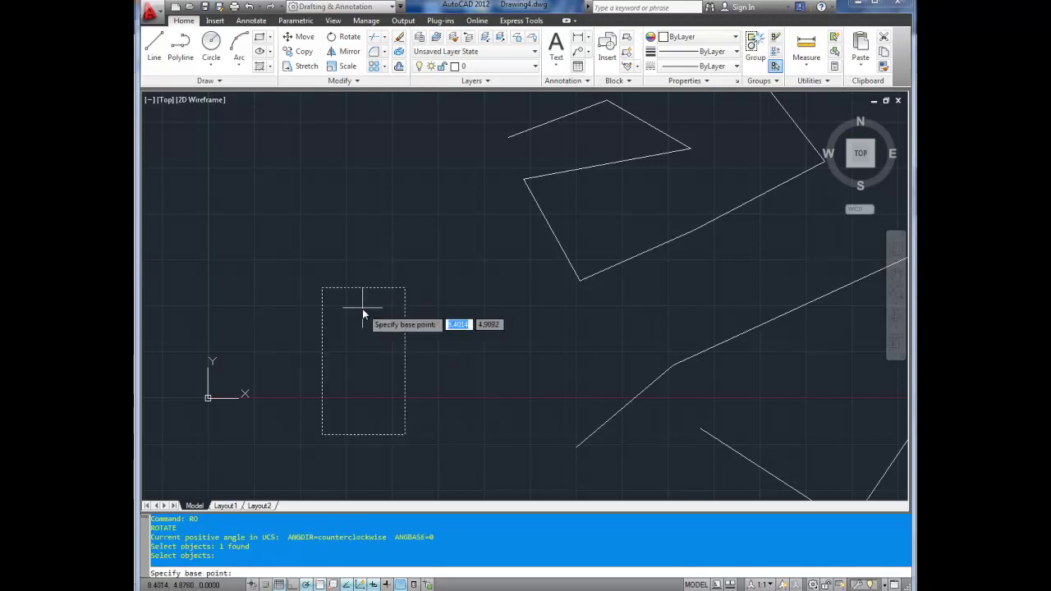
left_click(365, 354)
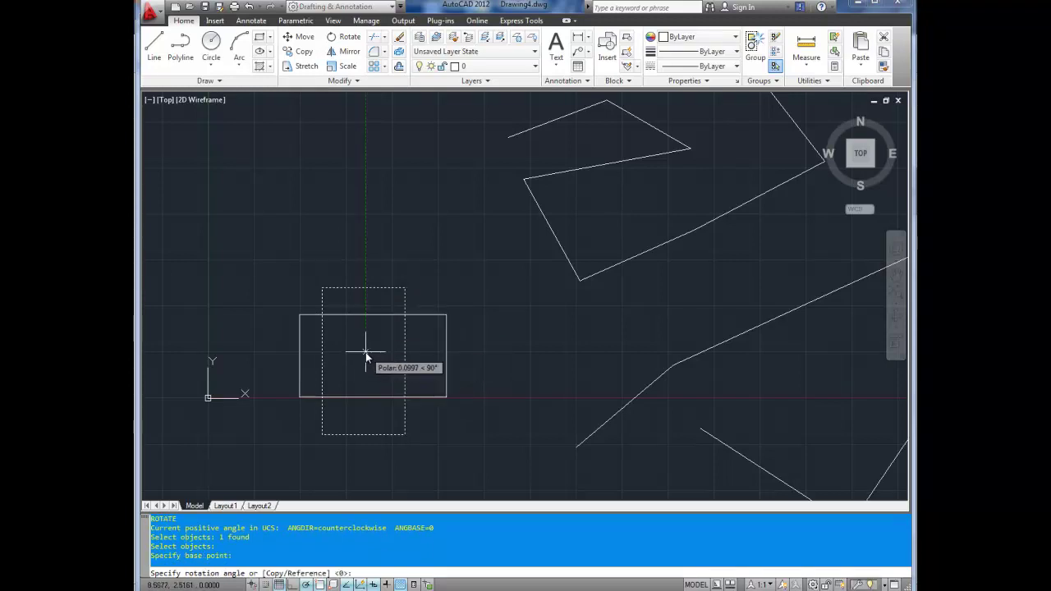
type("-10")
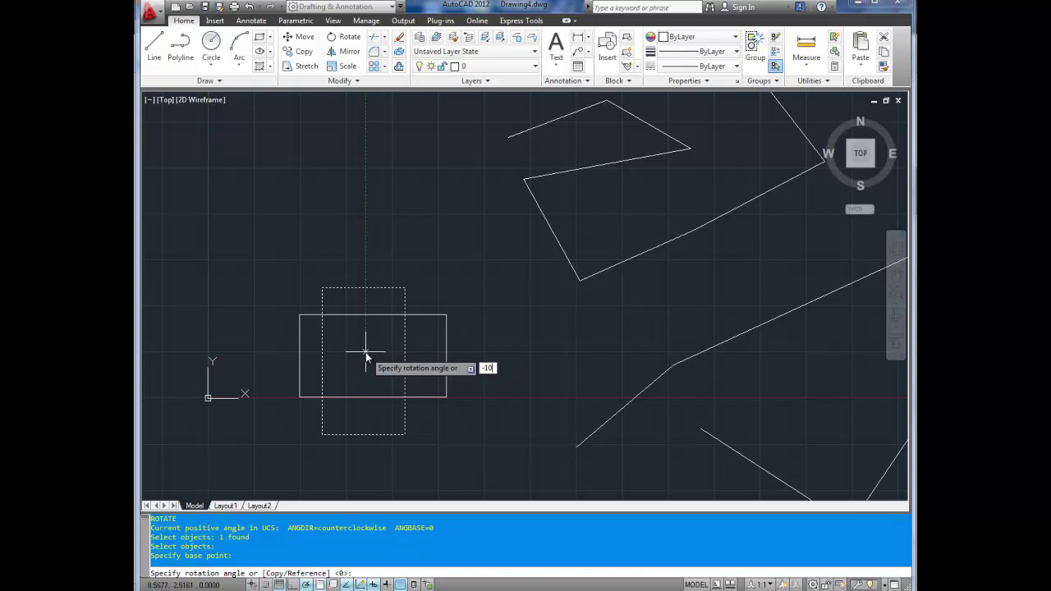
key("Return")
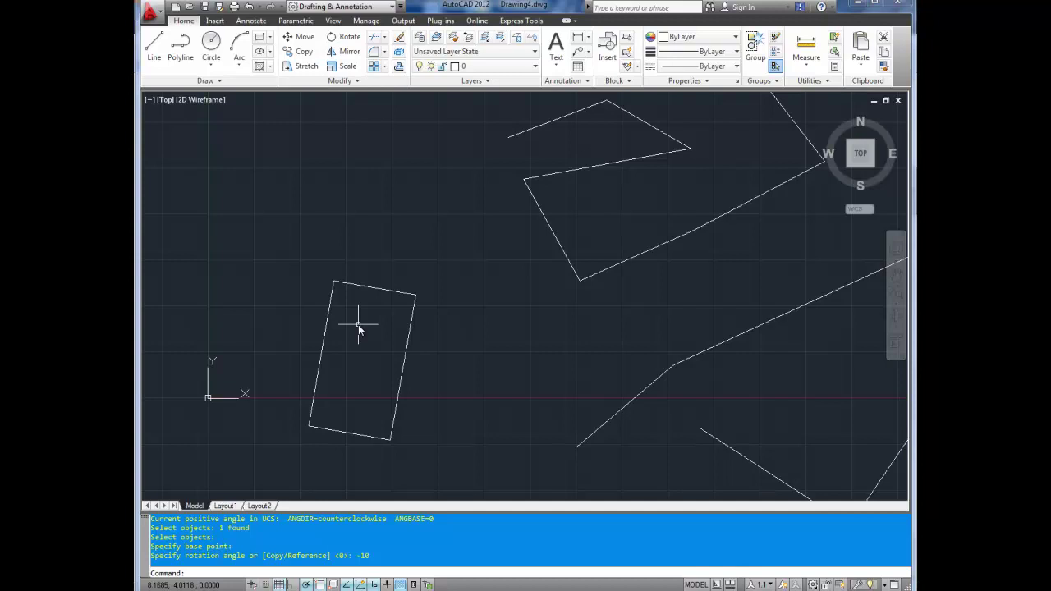
Pan the drawing, then start the MOVE command and cancel it with Escape.
mouse_move(430, 310)
middle_mouse_down()
mouse_move(460, 335)
mouse_move(499, 301)
middle_mouse_up()
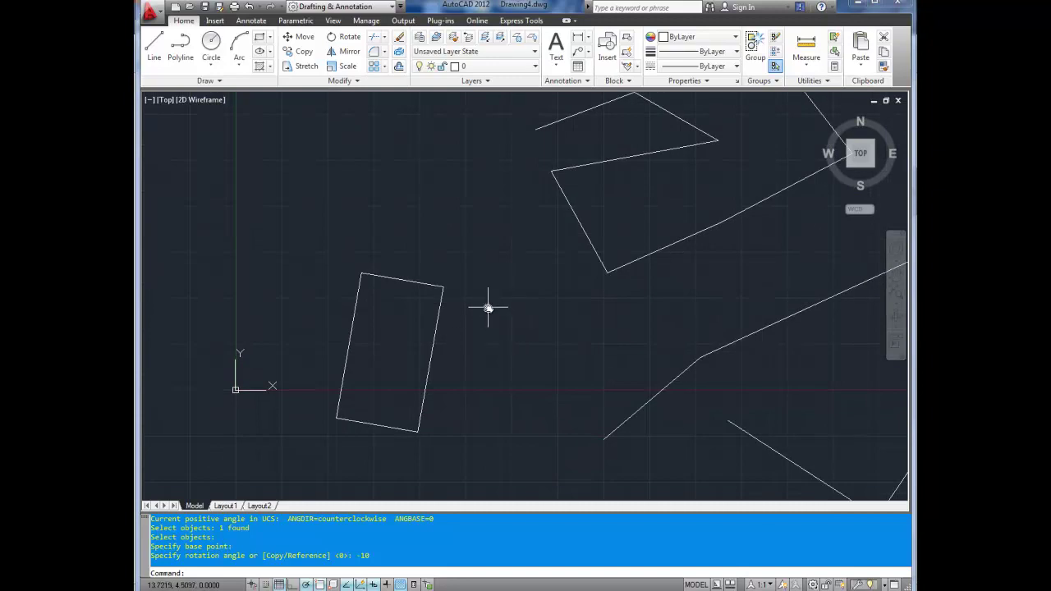
type("m")
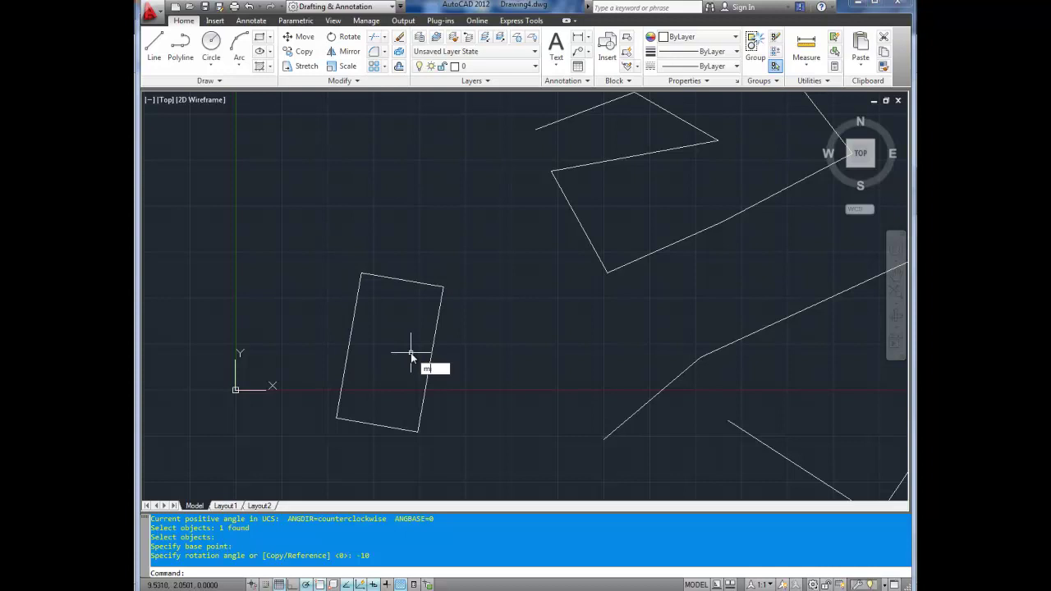
key("Return")
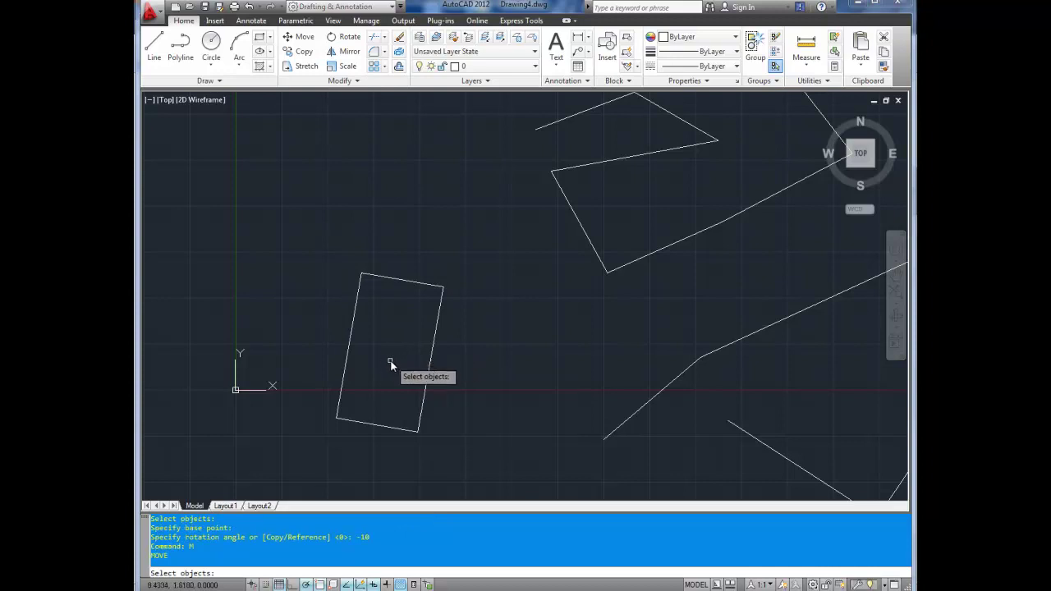
key("Escape")
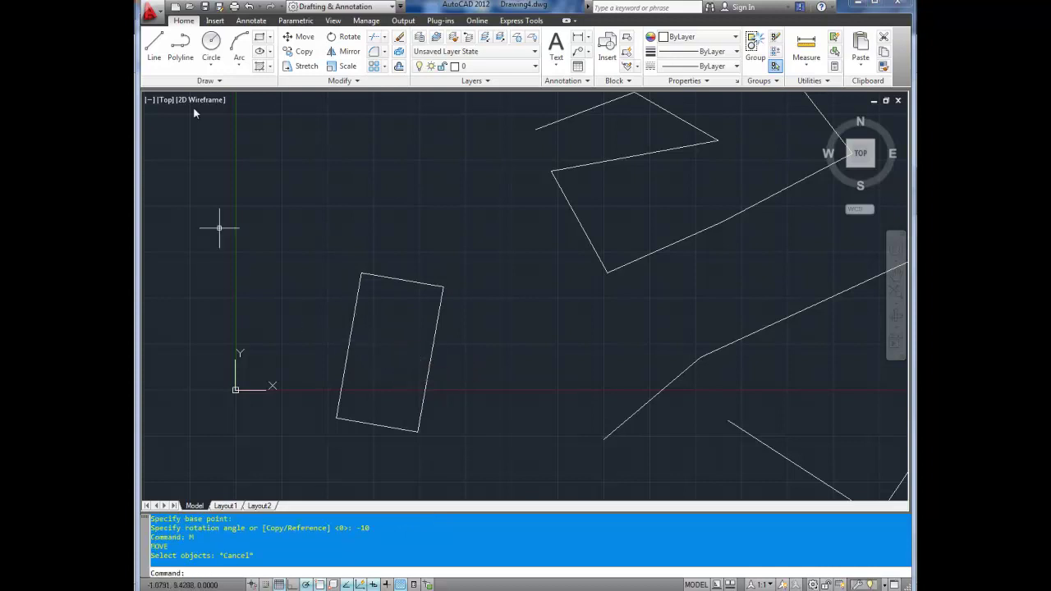
Move the large lower polyline from its left endpoint up to meet the upper scribble's end.
left_click(295, 38)
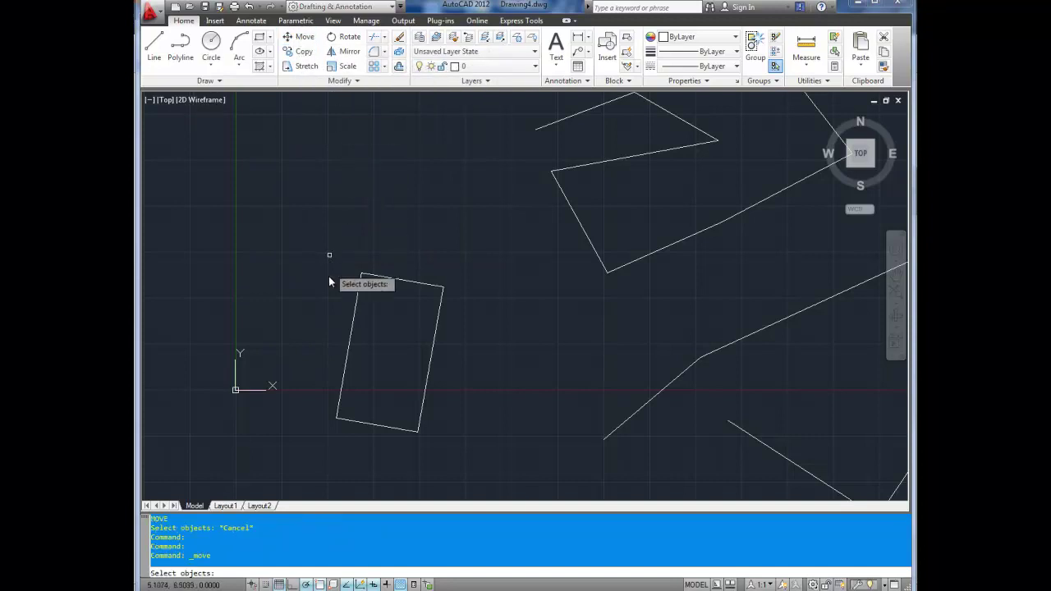
scroll(422, 297, "down", 2)
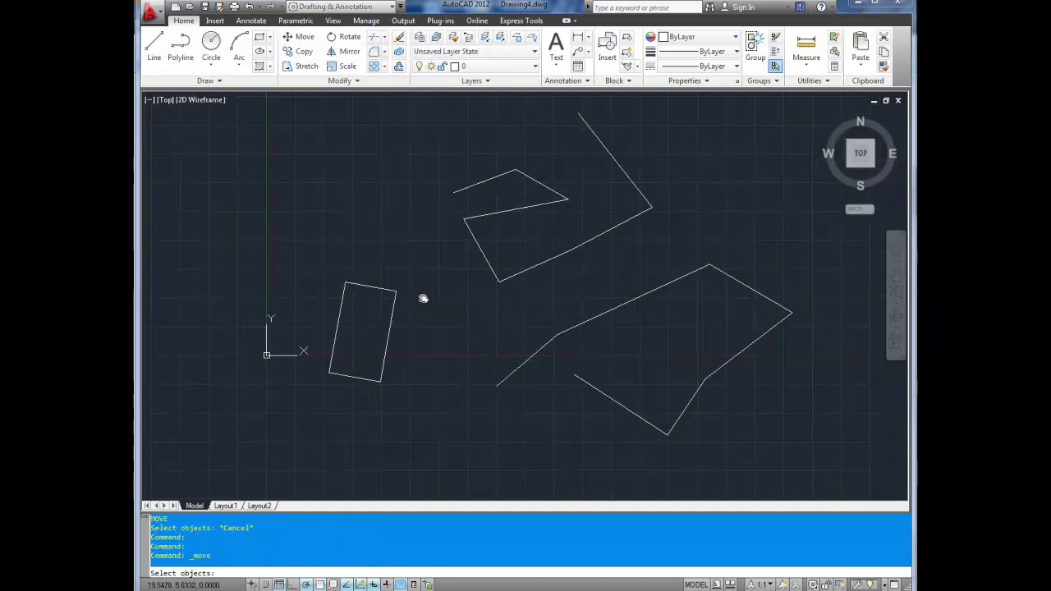
left_click(594, 312)
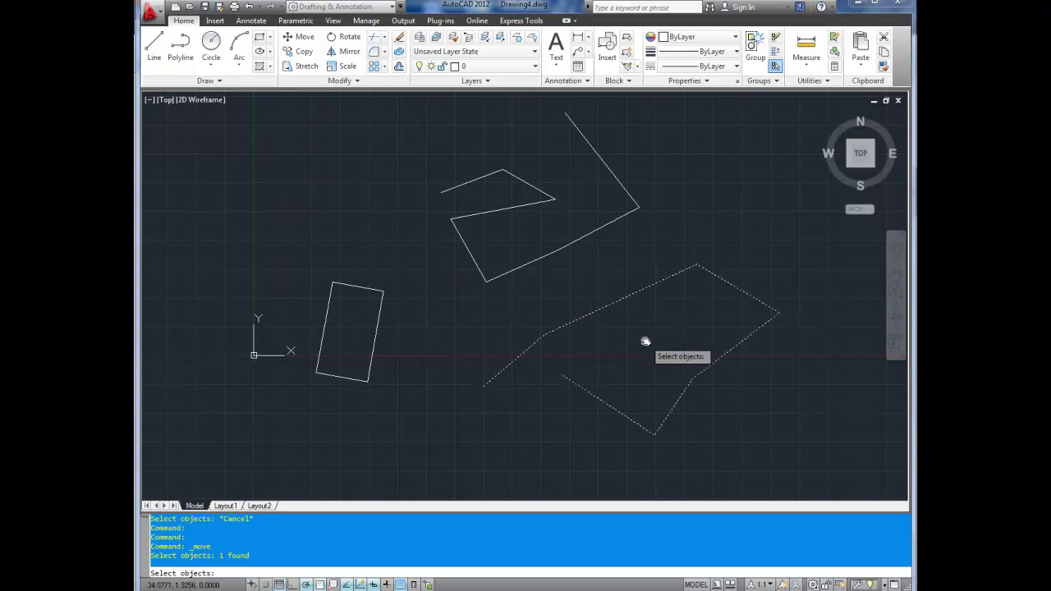
key("Return")
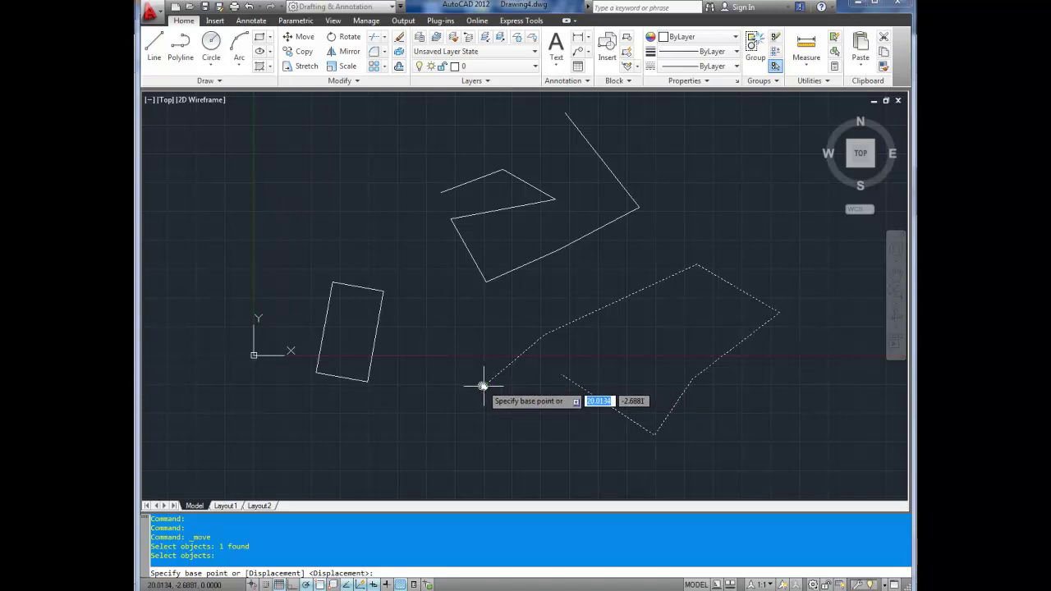
middle_click_drag(568, 425, 488, 389)
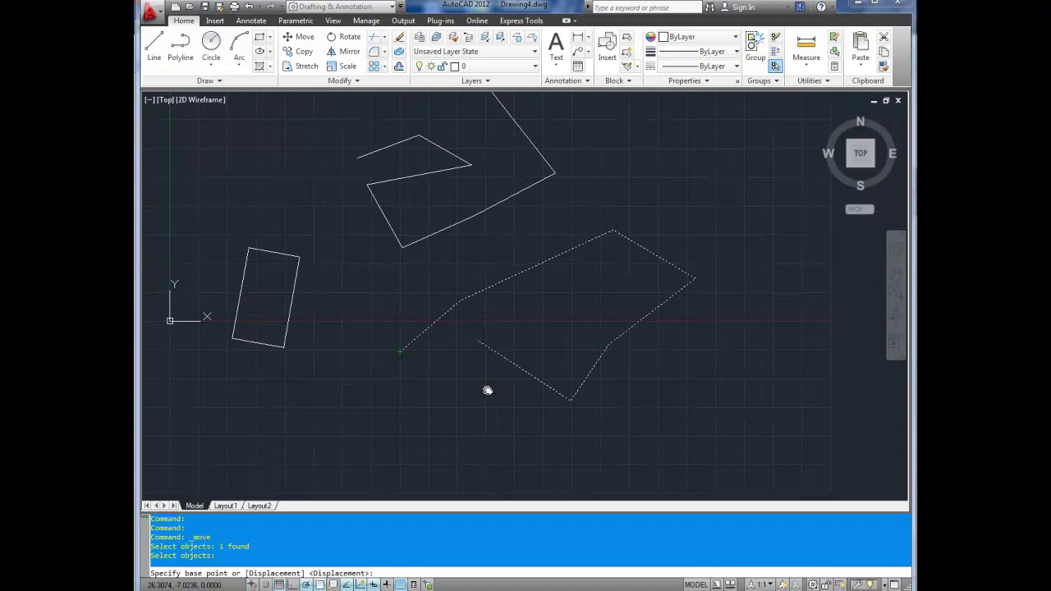
middle_click_drag(566, 337, 551, 346)
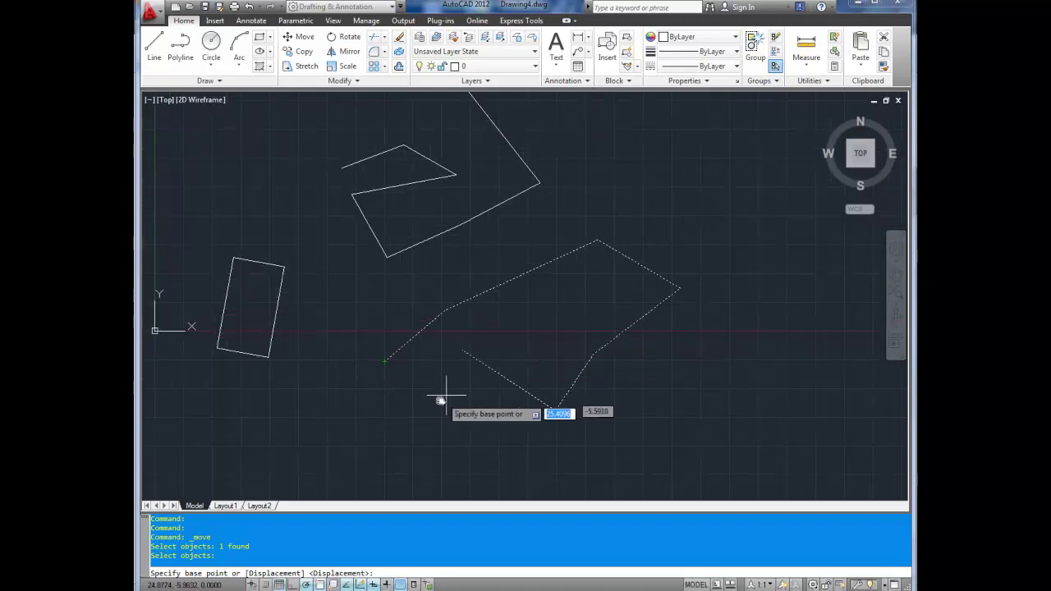
left_click(384, 361)
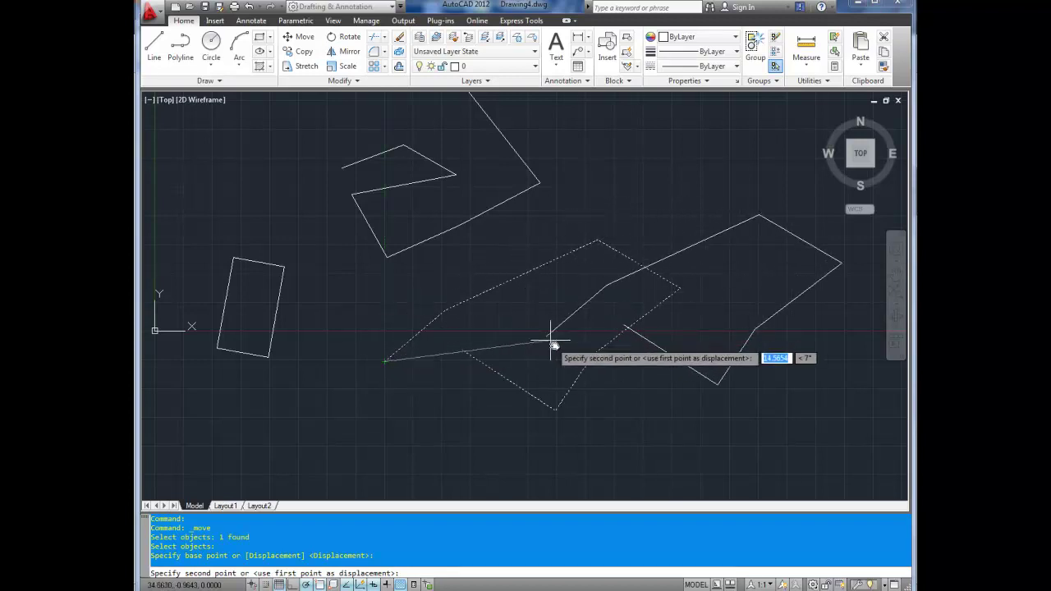
scroll(509, 312, "down", 5)
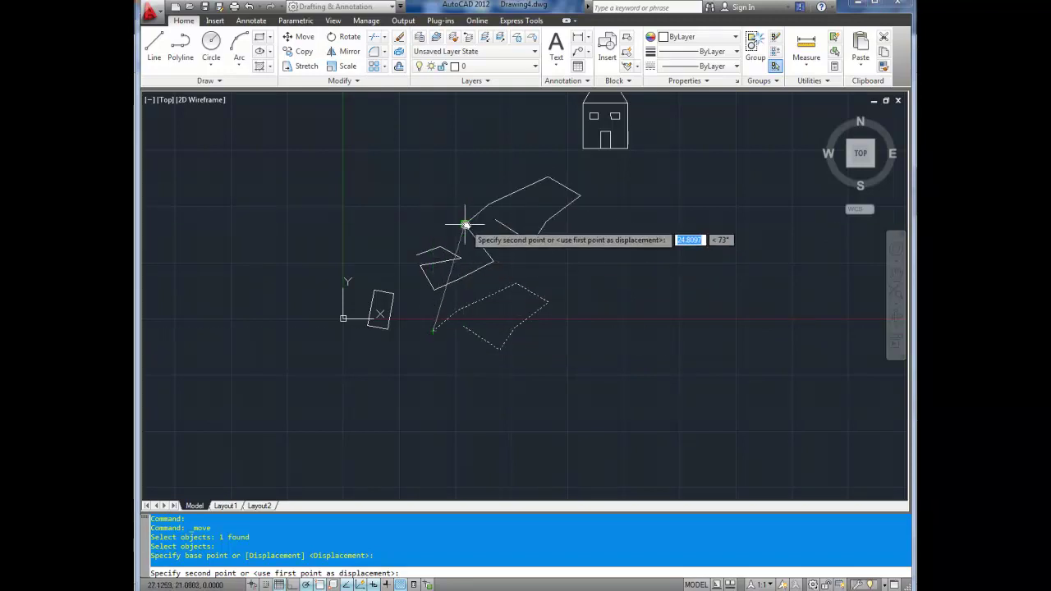
left_click(465, 224)
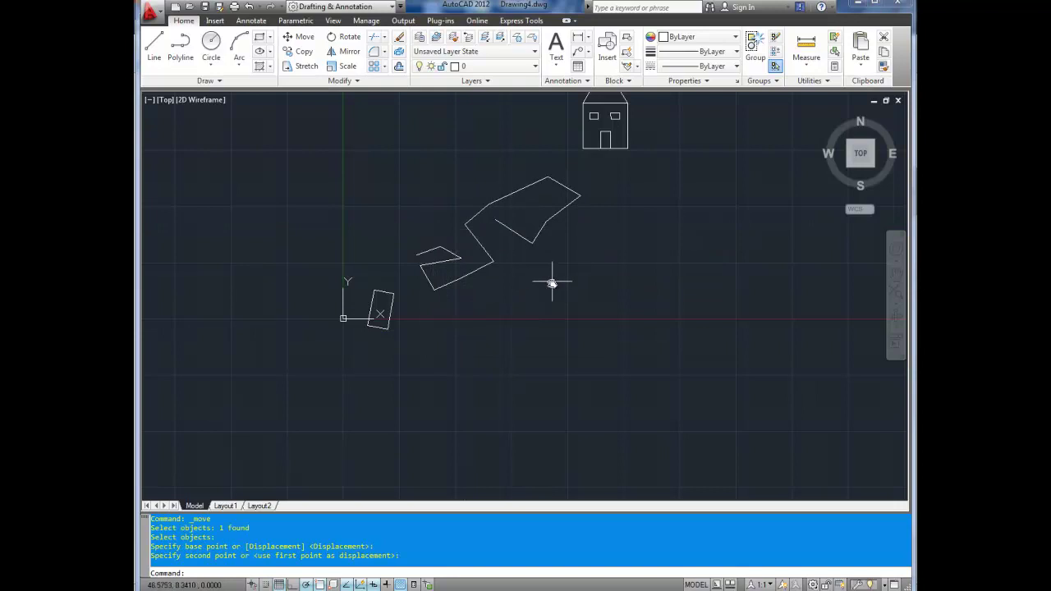
Undo the previous move, then move the lower polyline 10 units straight down.
type("u")
key("Return")
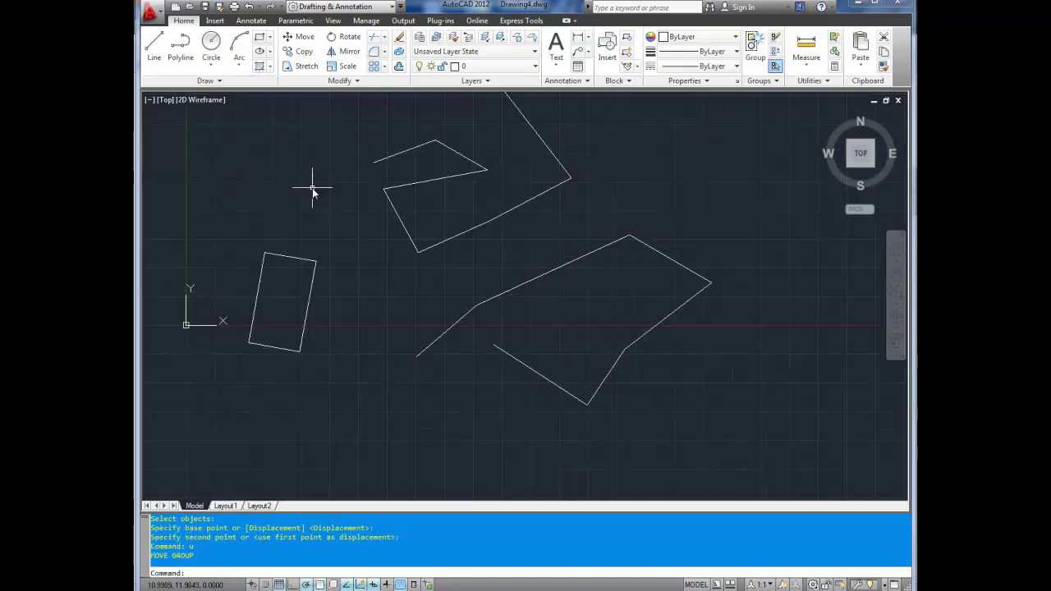
type("M")
key("Return")
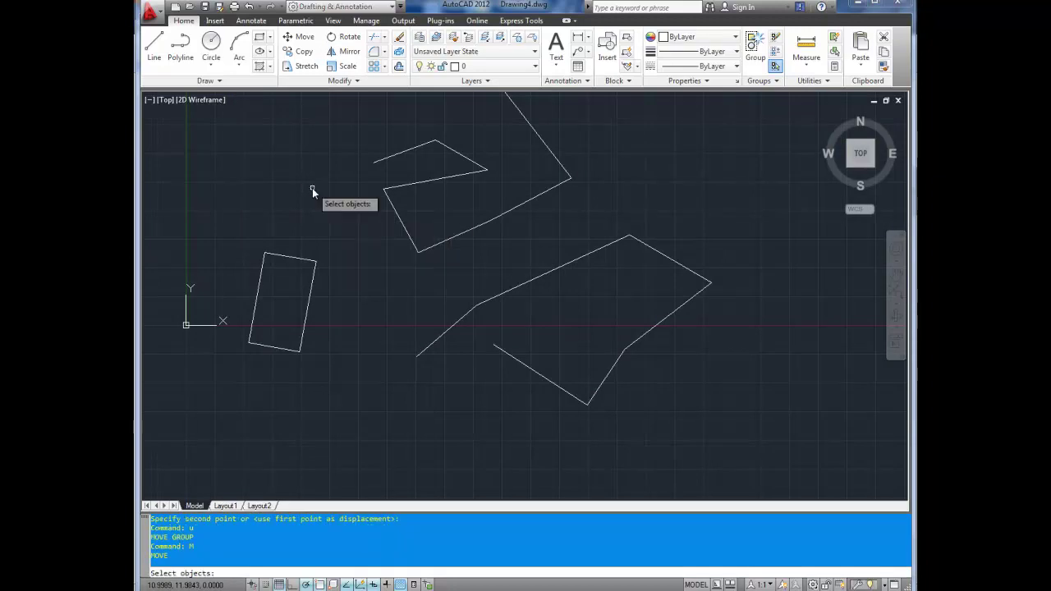
left_click(430, 348)
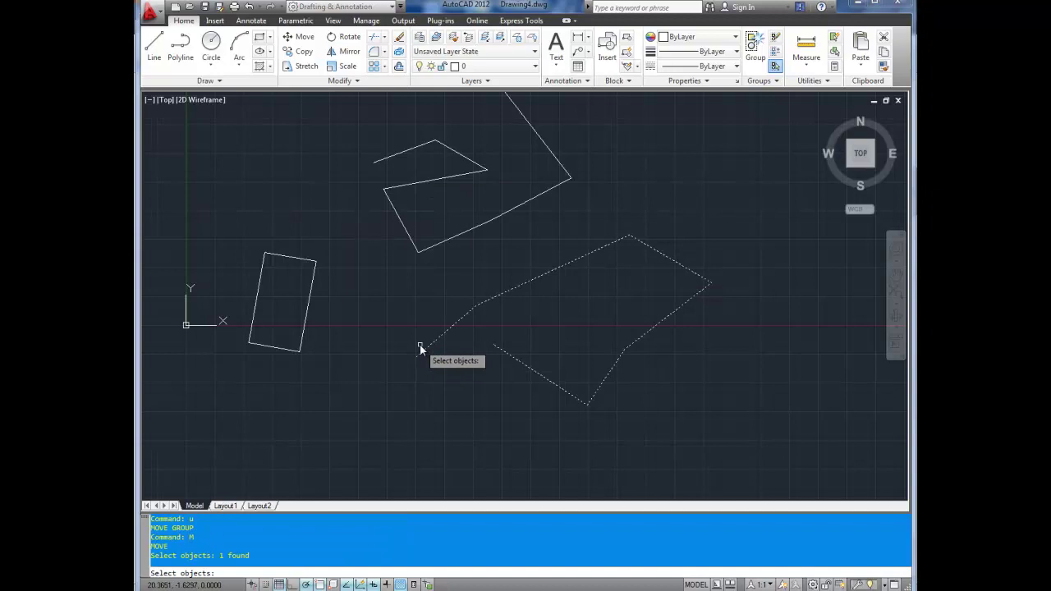
key("Return")
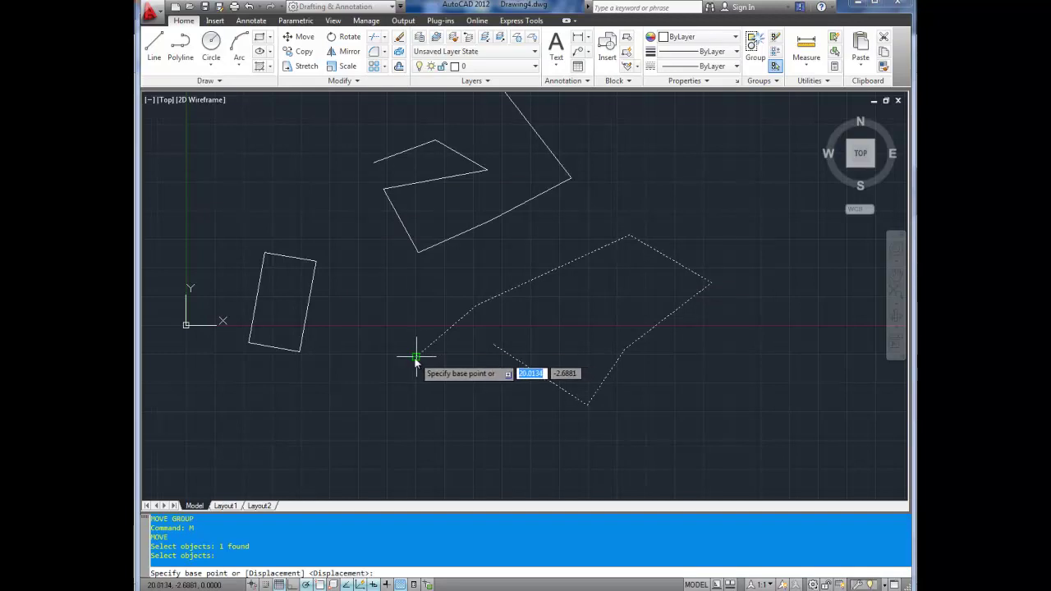
left_click(416, 359)
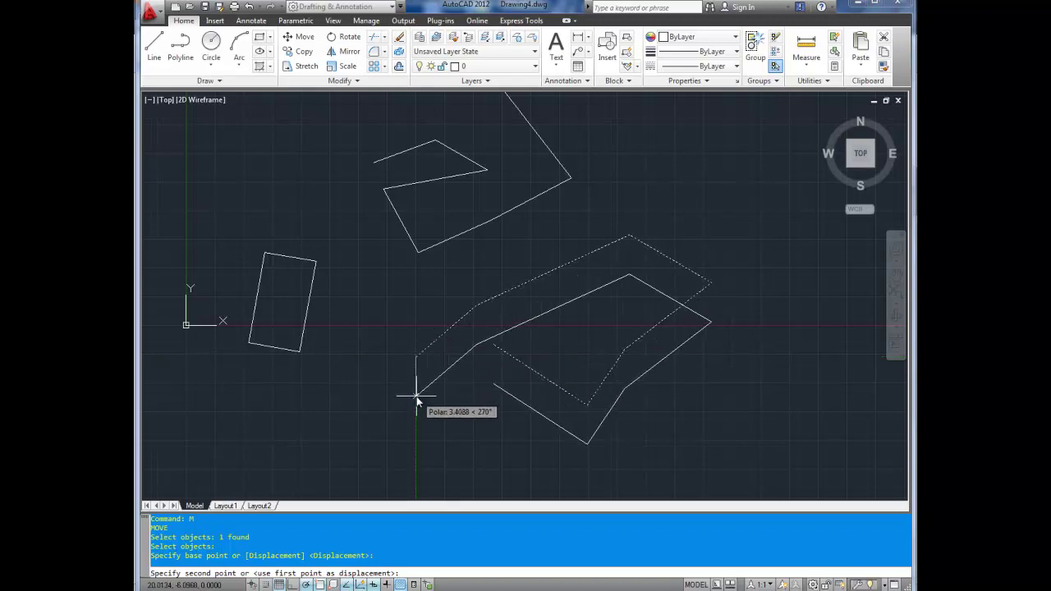
type("10")
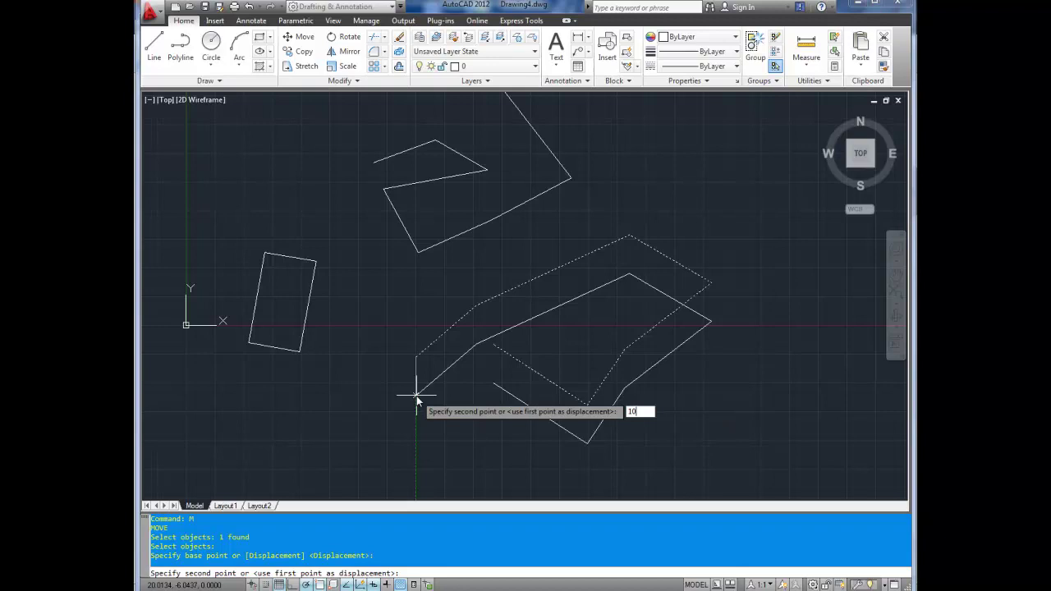
key("Return")
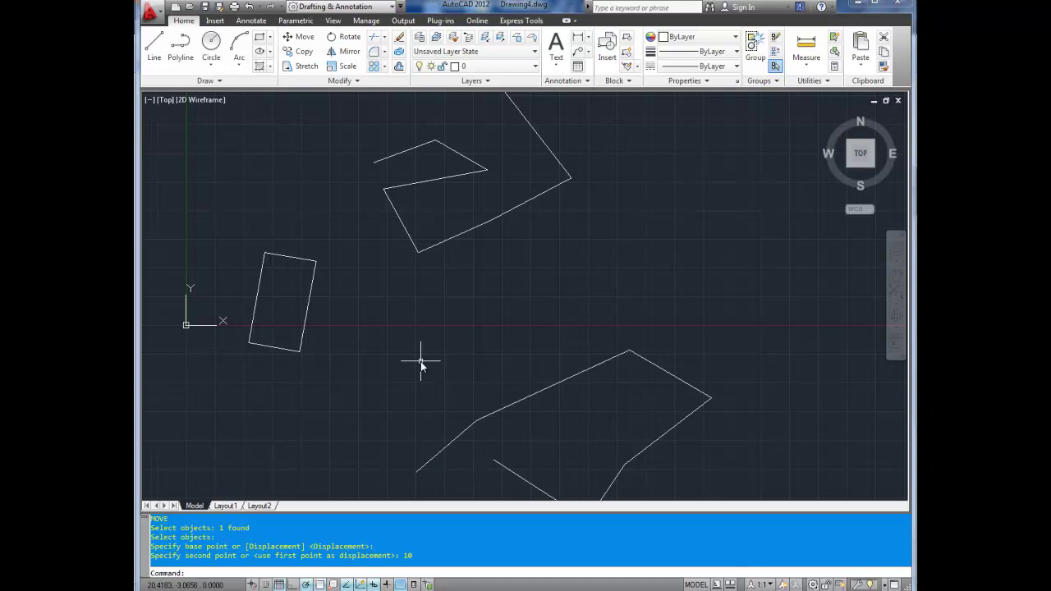
scroll(435, 355, "down", 3)
Start MIRROR and window-select all 7 objects of the house.
middle_click_drag(453, 348, 508, 307)
scroll(429, 310, "up", 4)
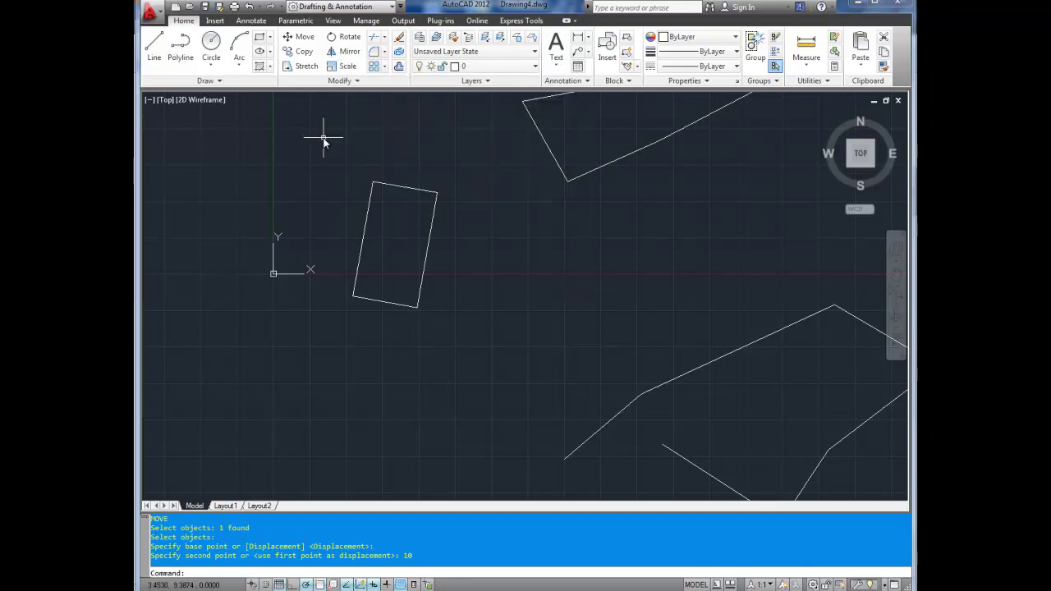
type("o")
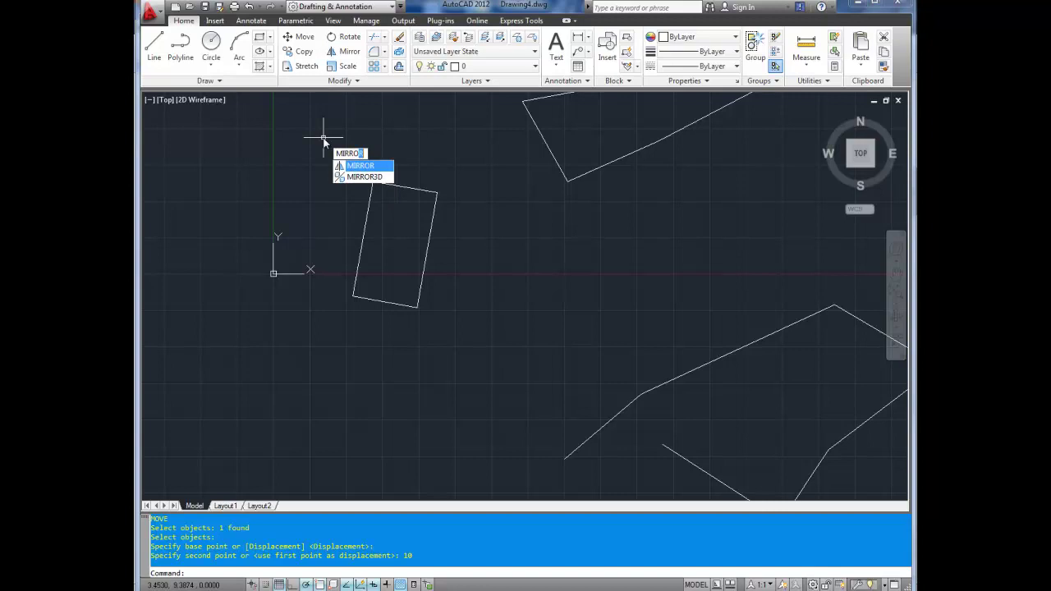
key("Return")
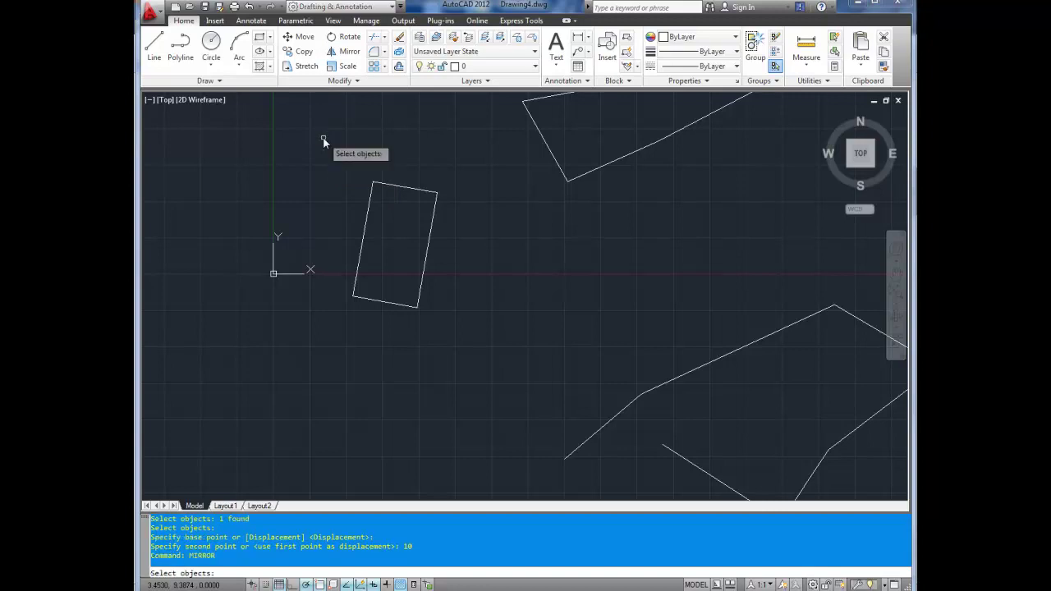
scroll(525, 224, "down", 2)
mouse_move(643, 231)
middle_mouse_down()
mouse_move(528, 222)
mouse_move(453, 318)
mouse_move(481, 222)
mouse_move(464, 247)
middle_mouse_up()
middle_click_drag(640, 164, 460, 418)
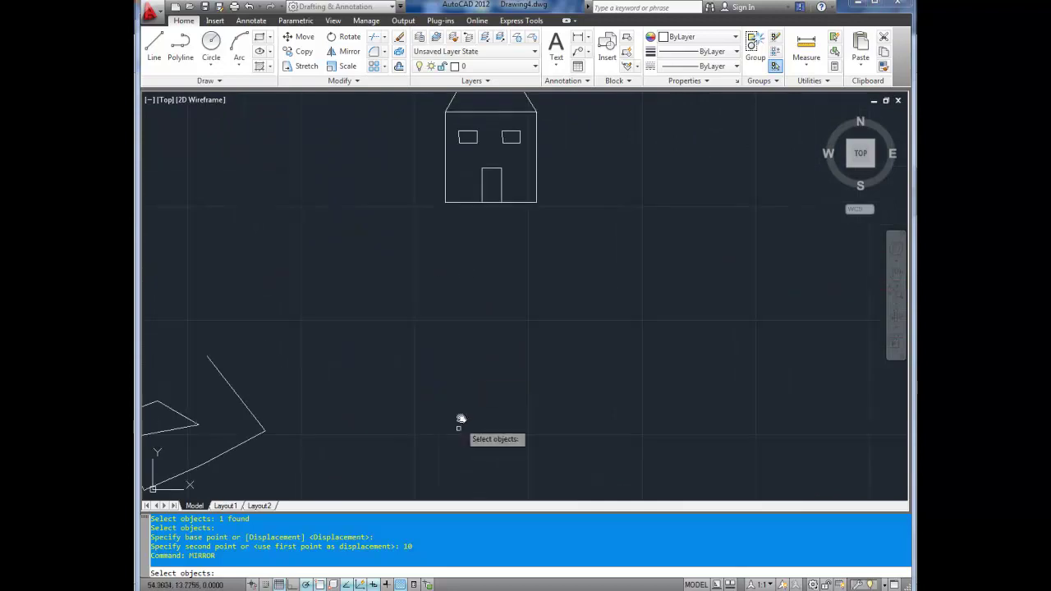
scroll(476, 254, "up", 2)
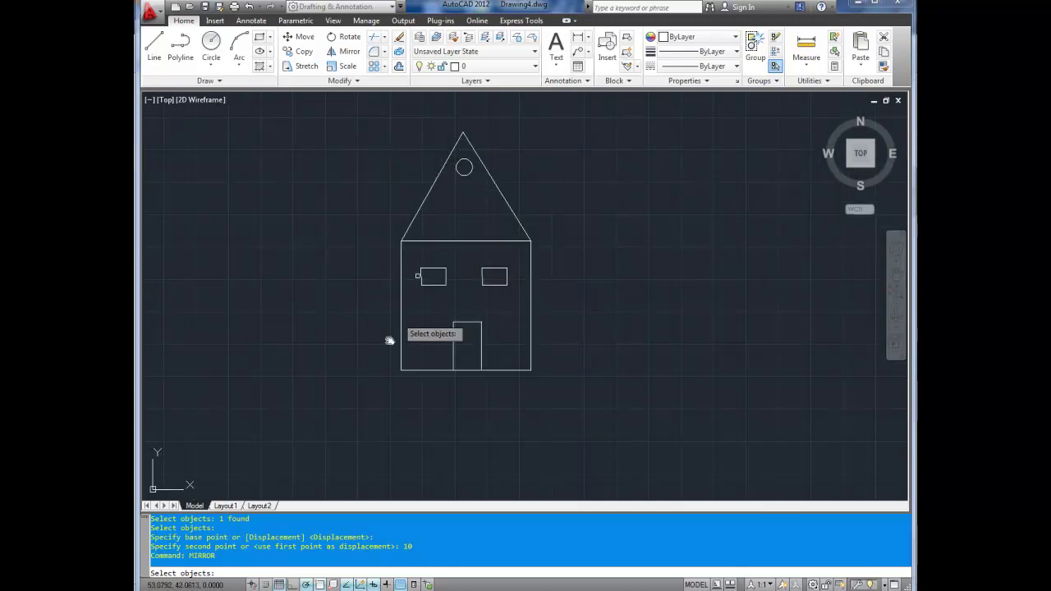
left_click(347, 108)
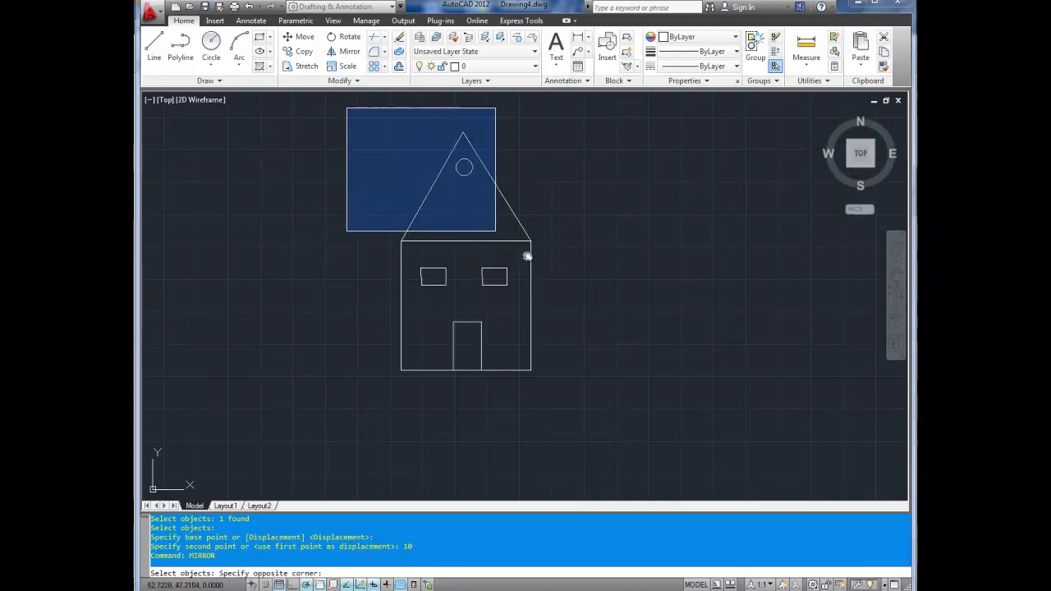
left_click(603, 383)
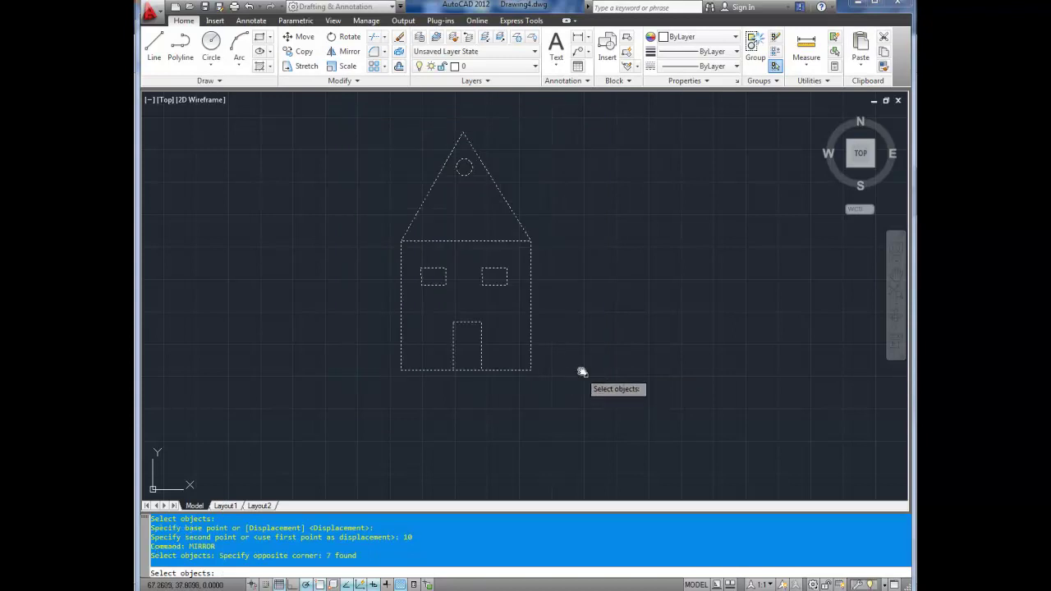
Mirror the house about a line from its bottom-right corner upward, keeping the original.
key("Return")
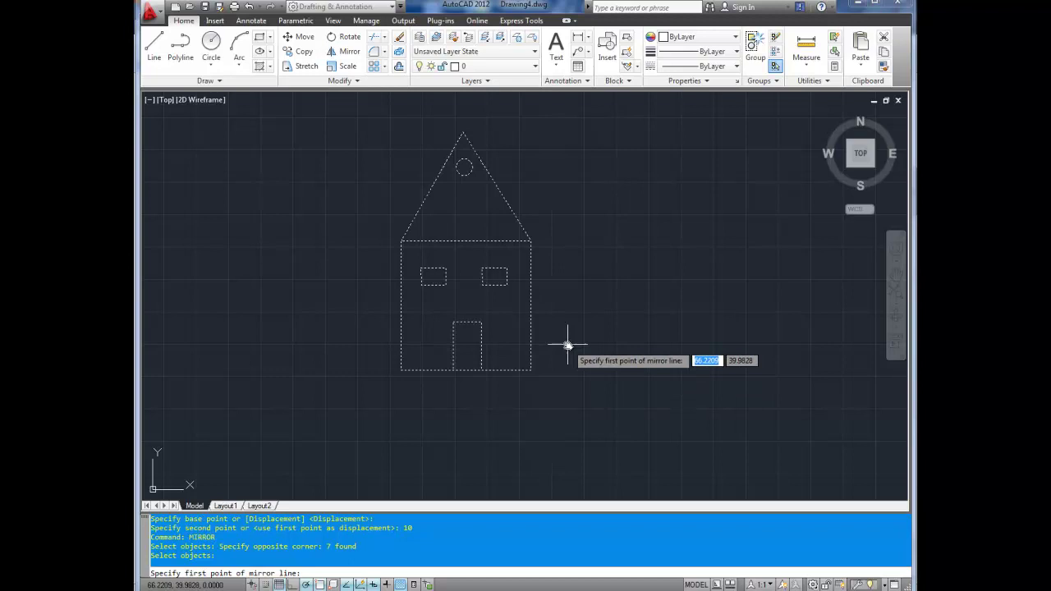
left_click(530, 370)
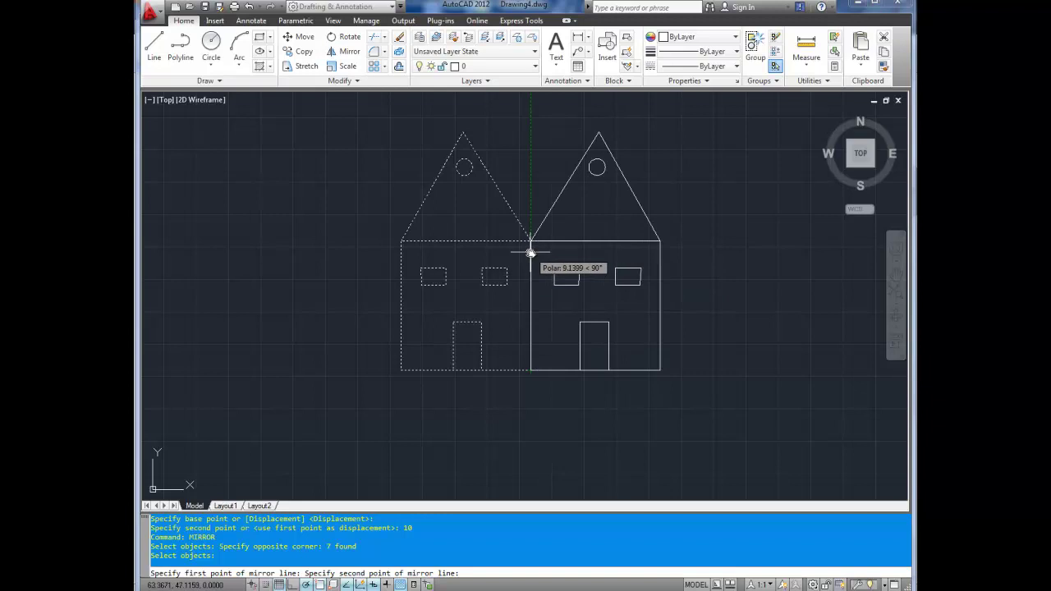
left_click(528, 138)
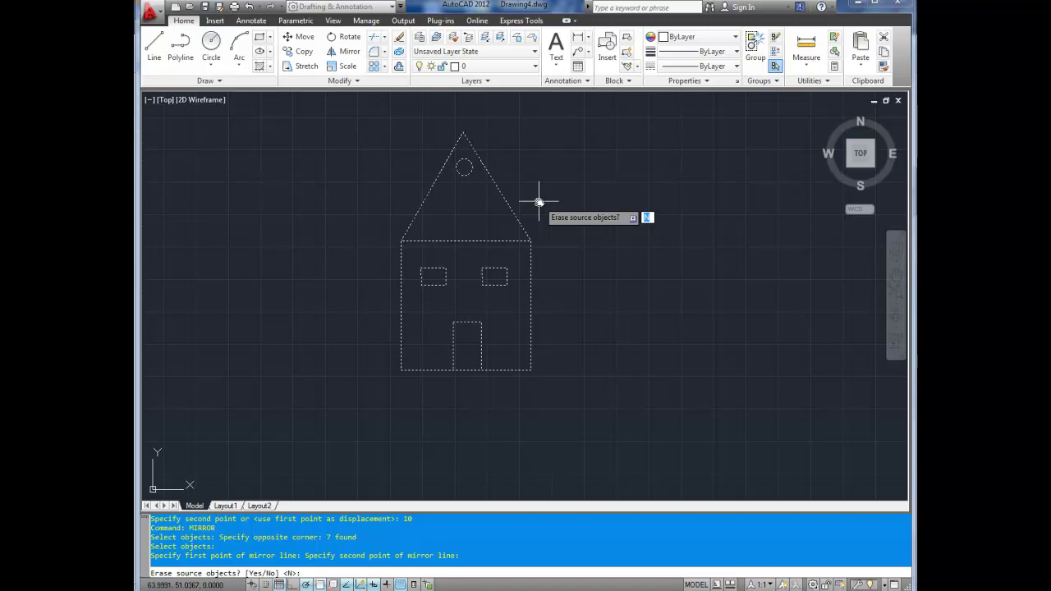
key("Return")
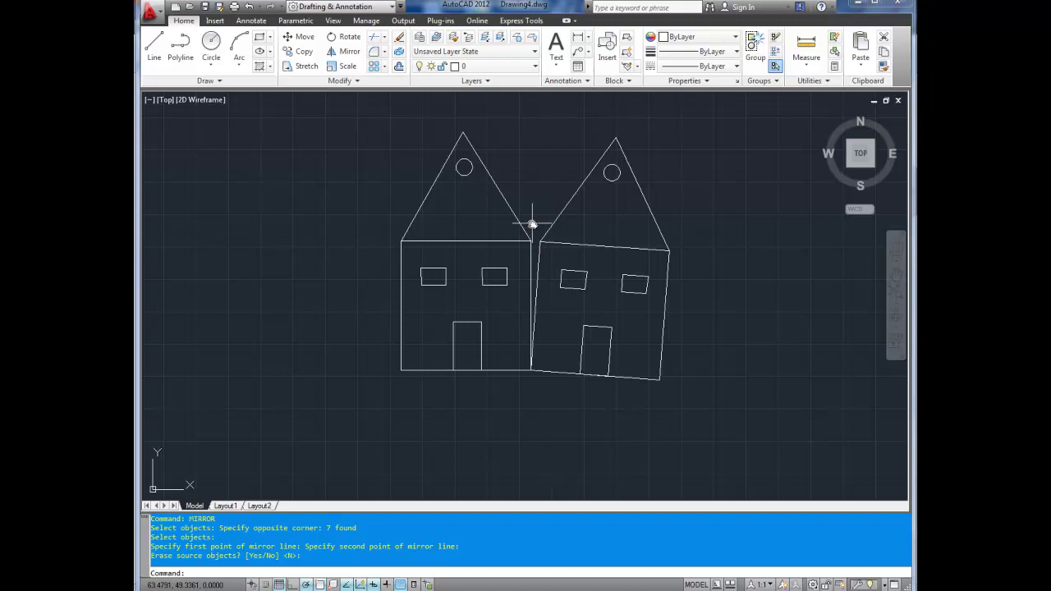
Undo the tilted mirrored copy and recentre the house in view.
type("u")
key("Return")
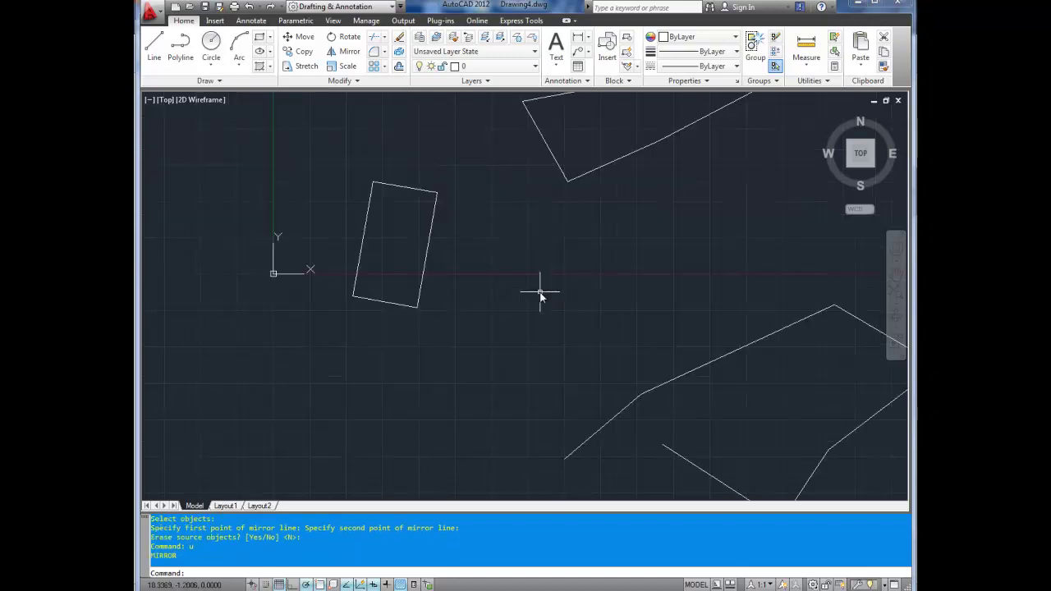
scroll(540, 296, "down", 5)
scroll(602, 300, "up", 8)
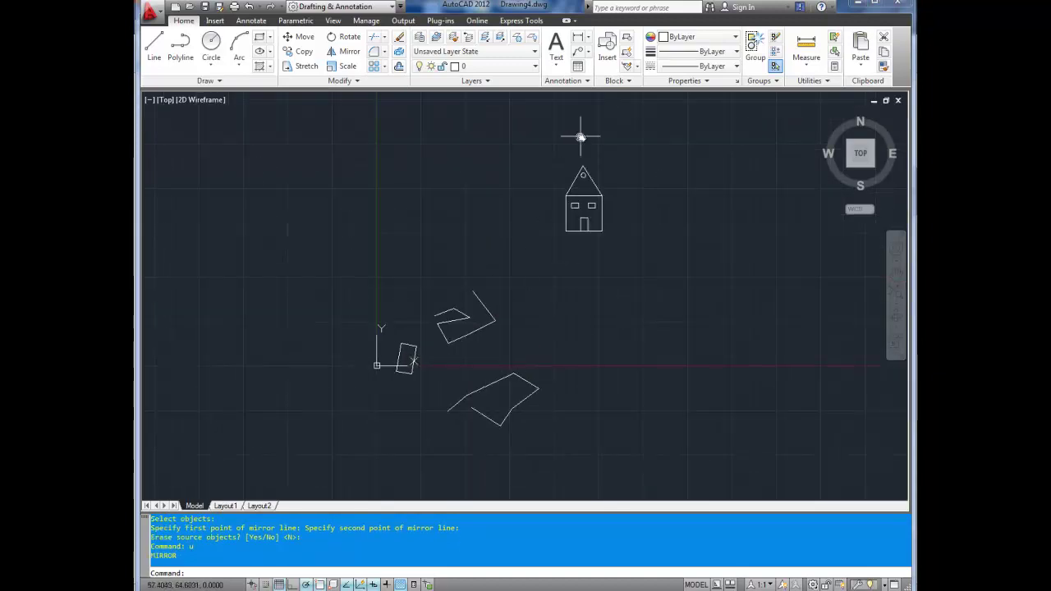
middle_click_drag(591, 174, 565, 197)
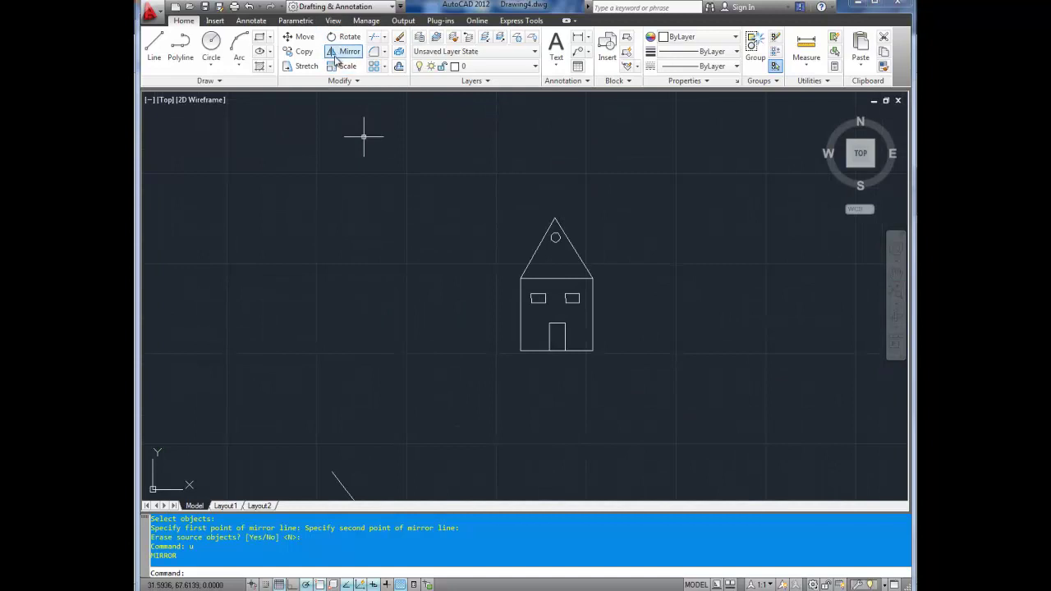
Mirror the house about a vertical line at its right edge, keeping the original.
left_click(335, 54)
left_click(469, 193)
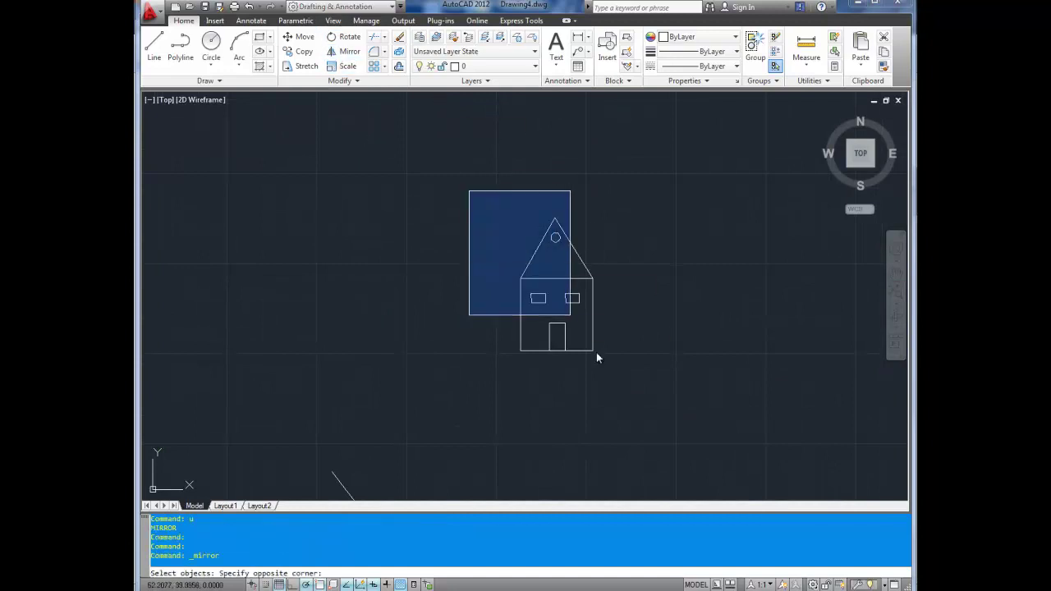
left_click(632, 379)
key("Return")
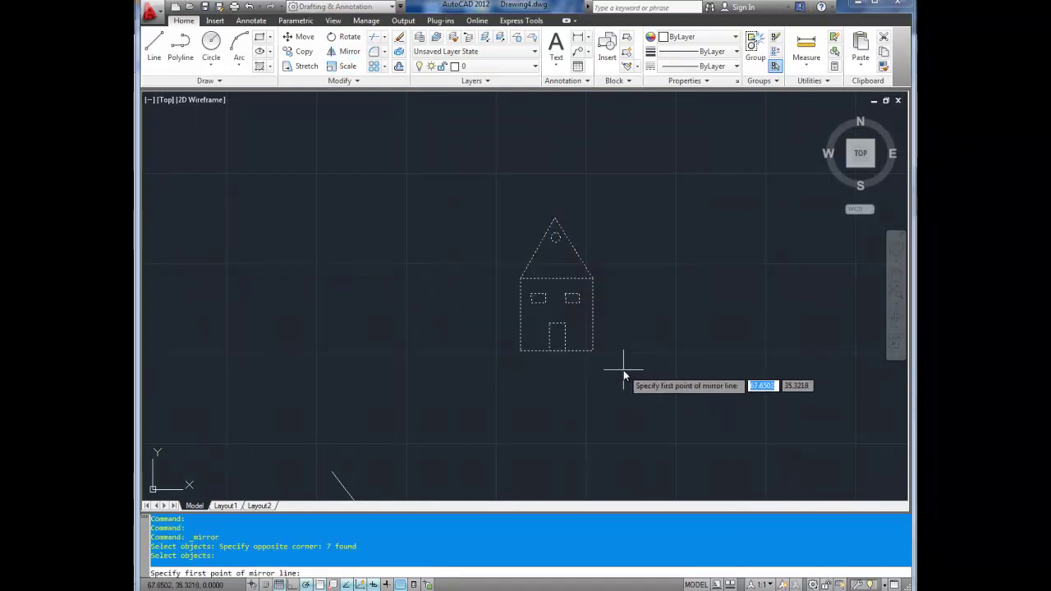
left_click(591, 351)
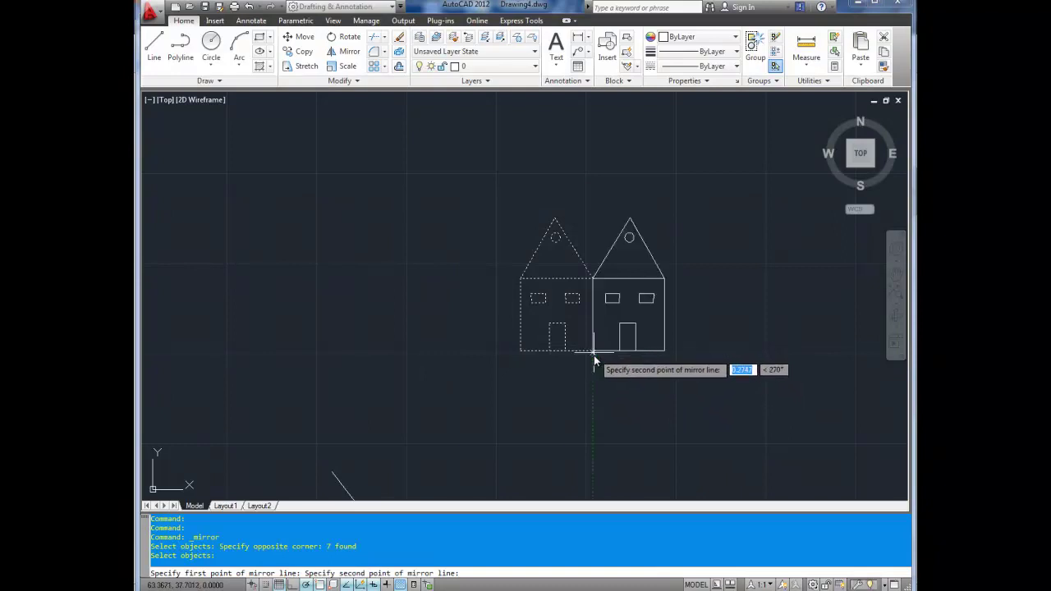
left_click(594, 386)
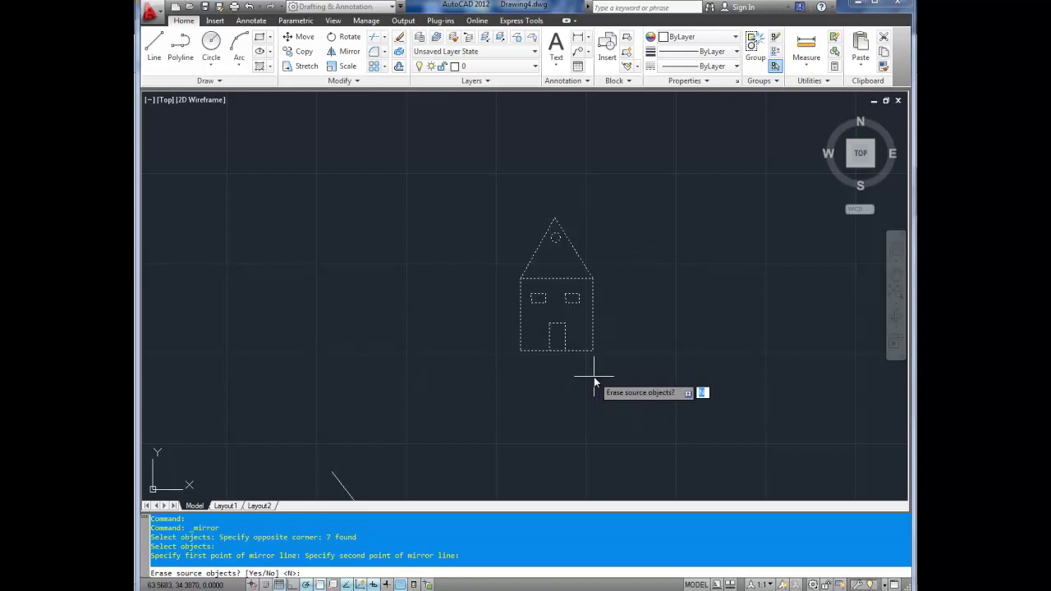
key("Return")
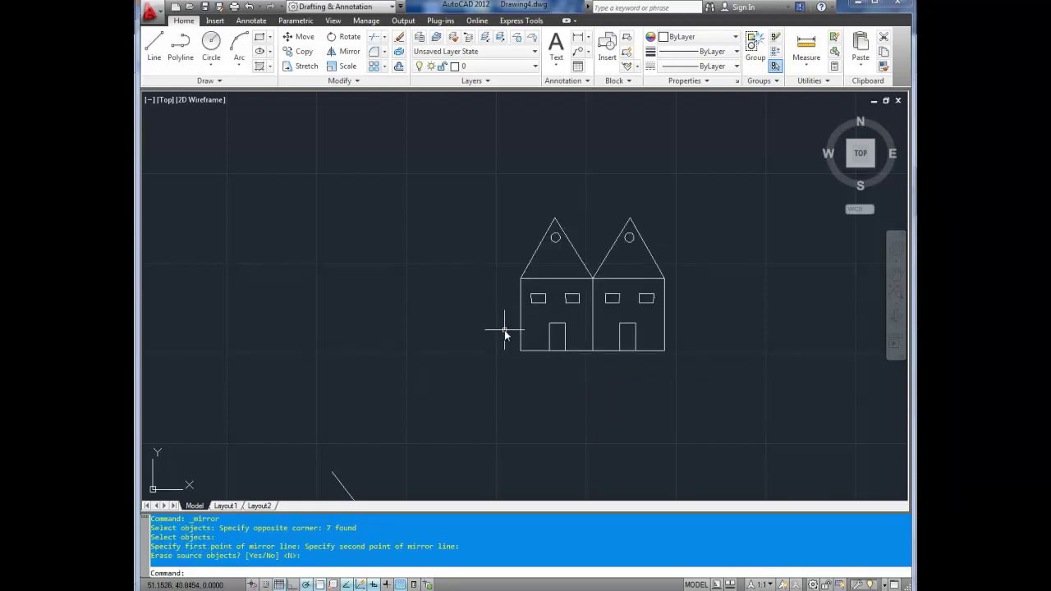
mouse_move(498, 347)
middle_mouse_down()
mouse_move(495, 300)
mouse_move(498, 317)
middle_mouse_up()
middle_click_drag(449, 437, 490, 305)
middle_click_drag(579, 257, 557, 330)
middle_click_drag(448, 165, 430, 237)
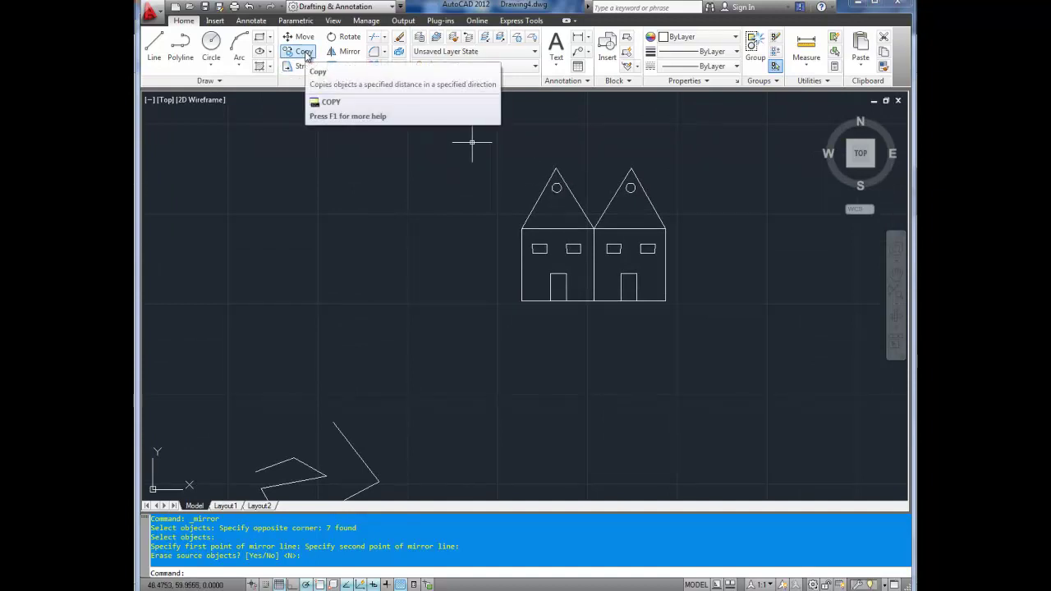
Start COPY with CO and select the left and right windows of both houses.
type("o")
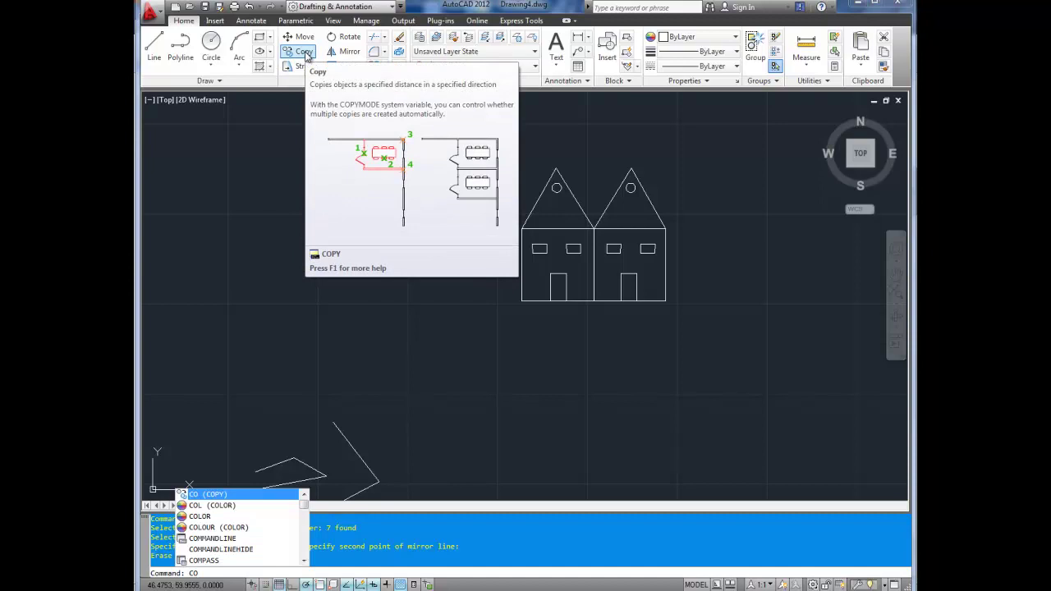
key("Return")
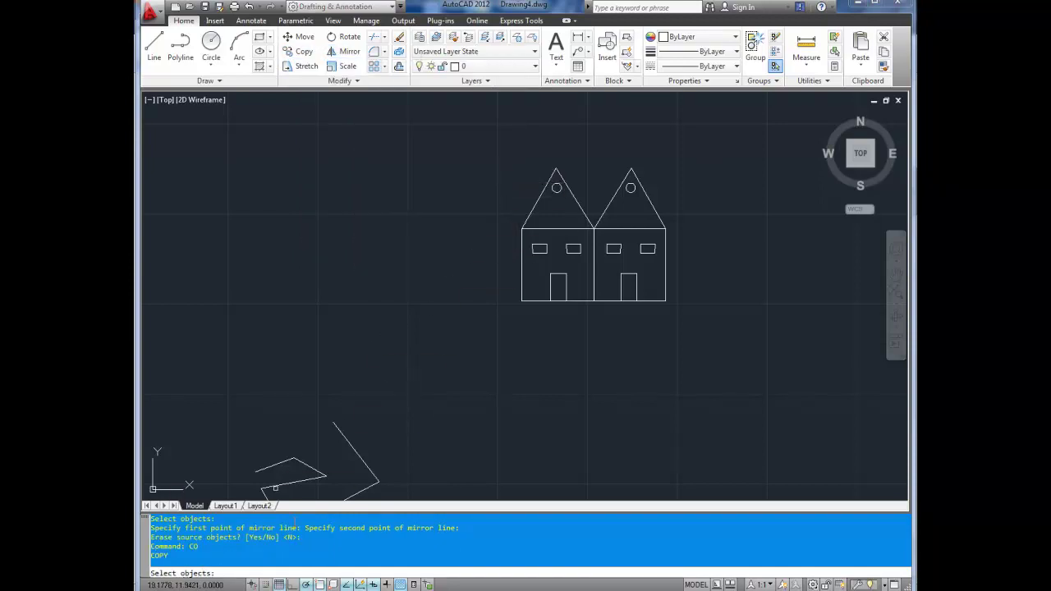
scroll(562, 250, "up", 4)
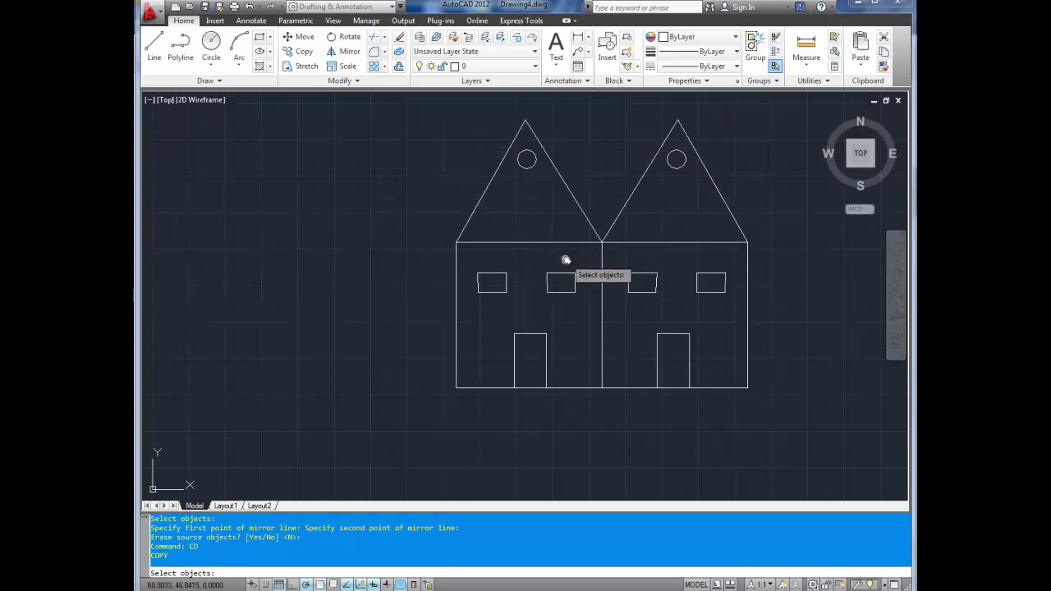
middle_click_drag(546, 254, 517, 266)
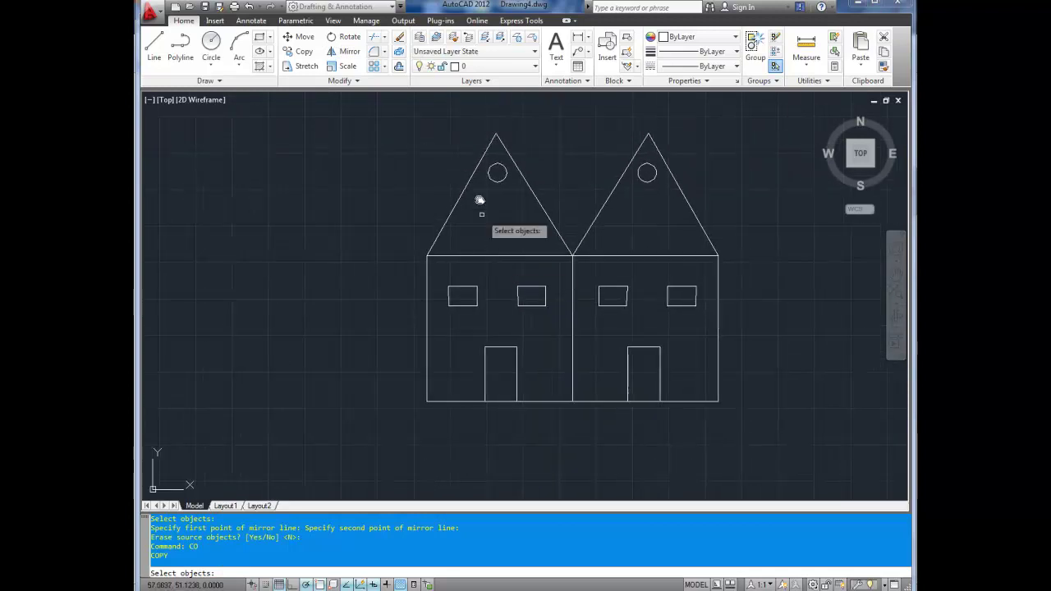
left_click(448, 293)
left_click(517, 295)
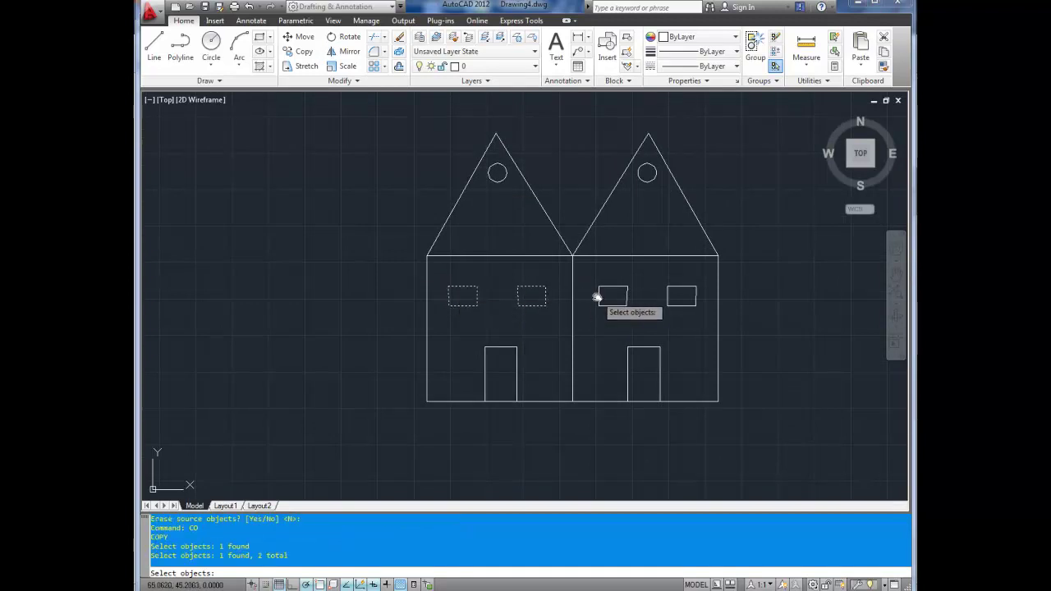
left_click(600, 296)
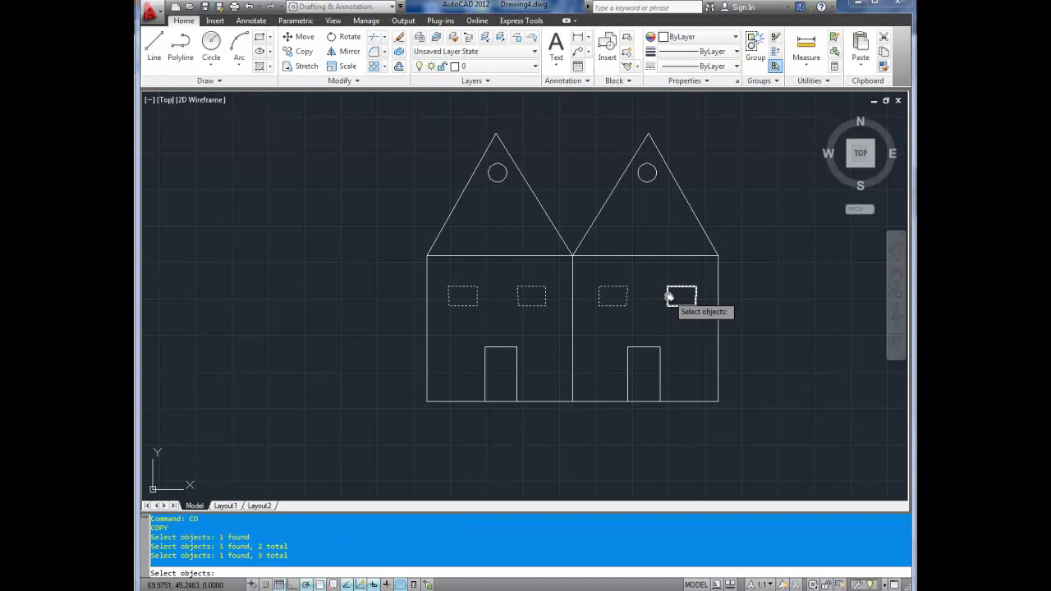
left_click(668, 296)
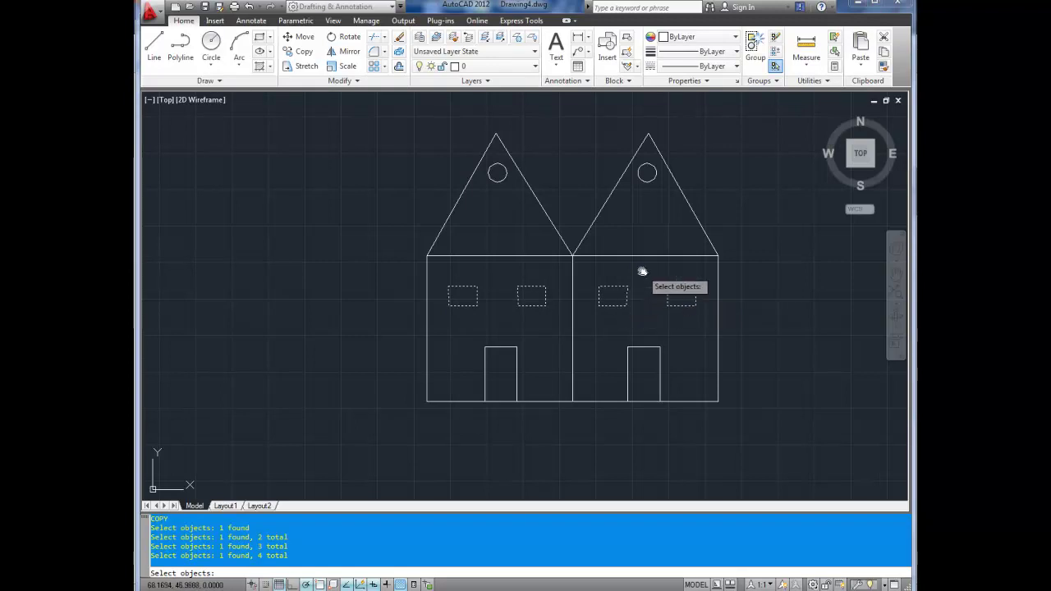
key("Return")
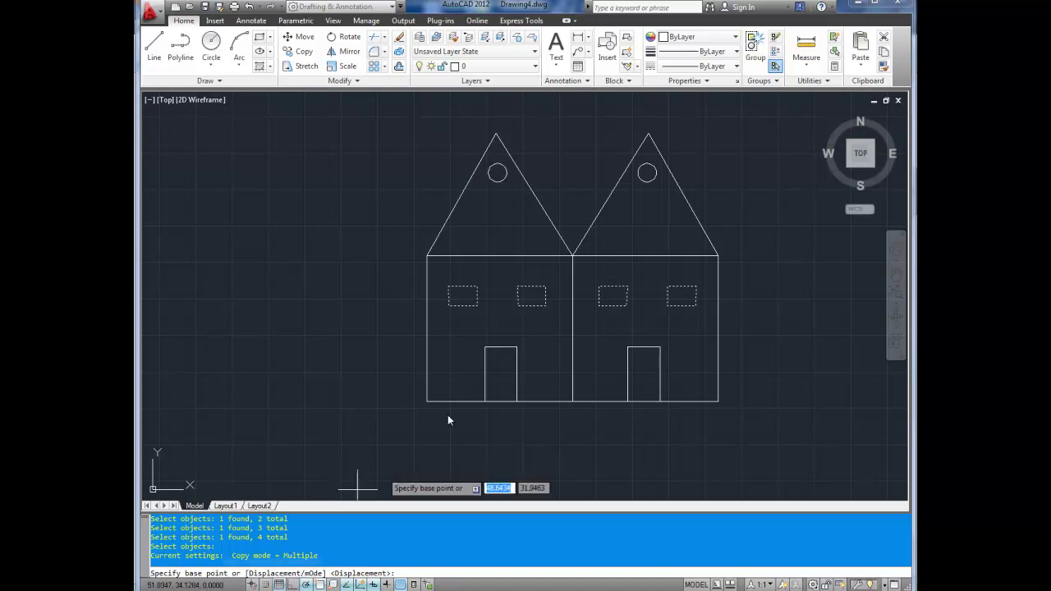
Copy the four windows 3 units straight down, using the roof junction as base point.
left_click(573, 257)
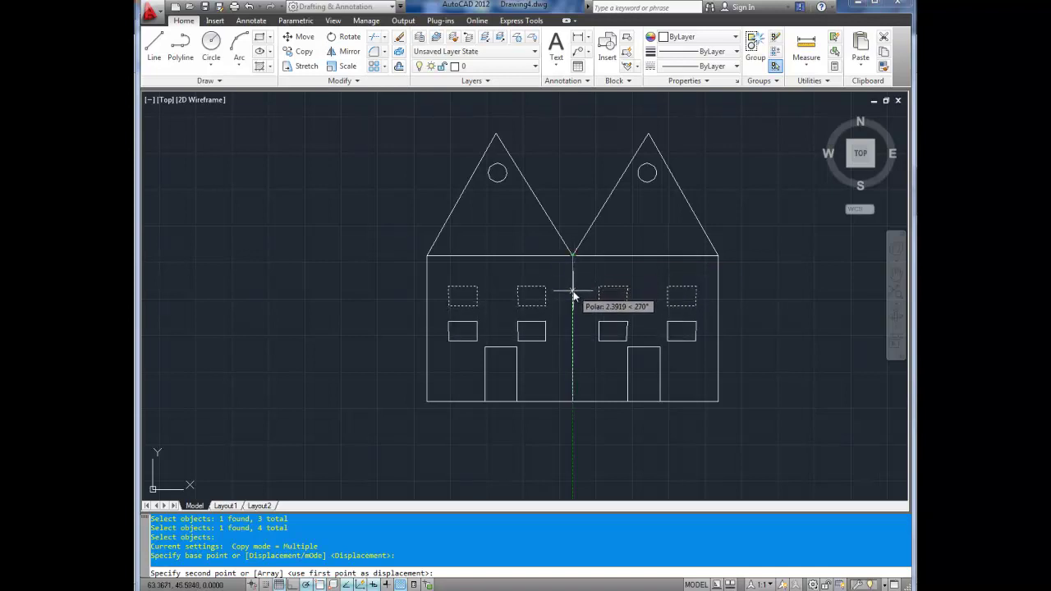
type("3")
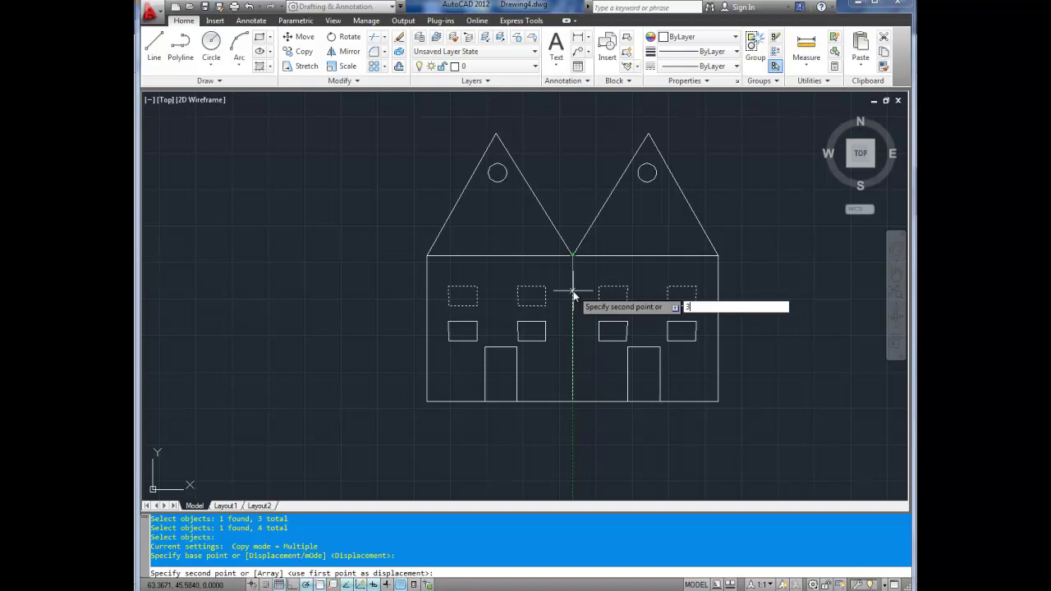
key("Return")
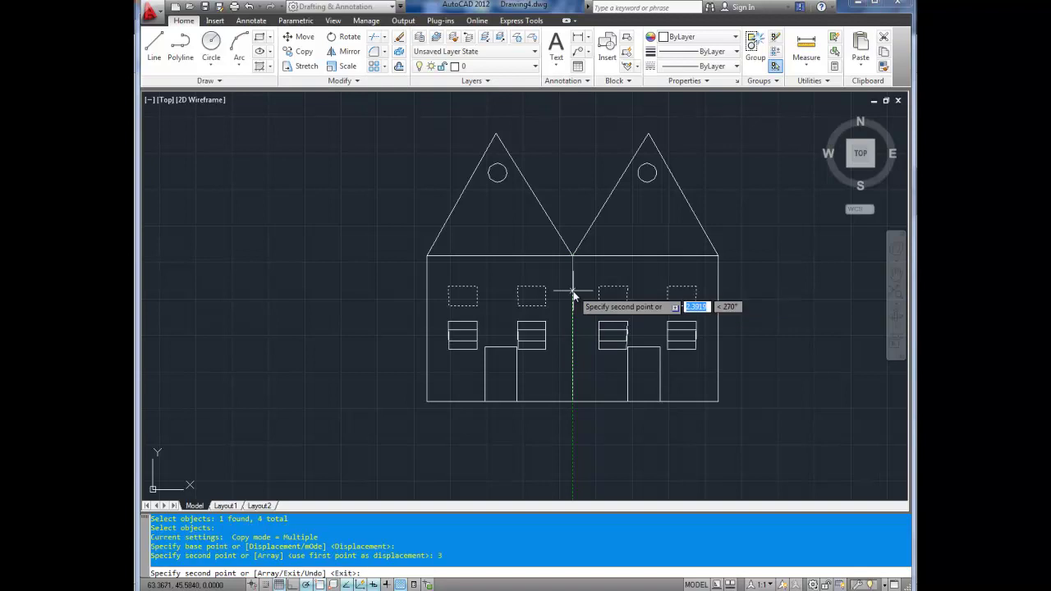
key("Return")
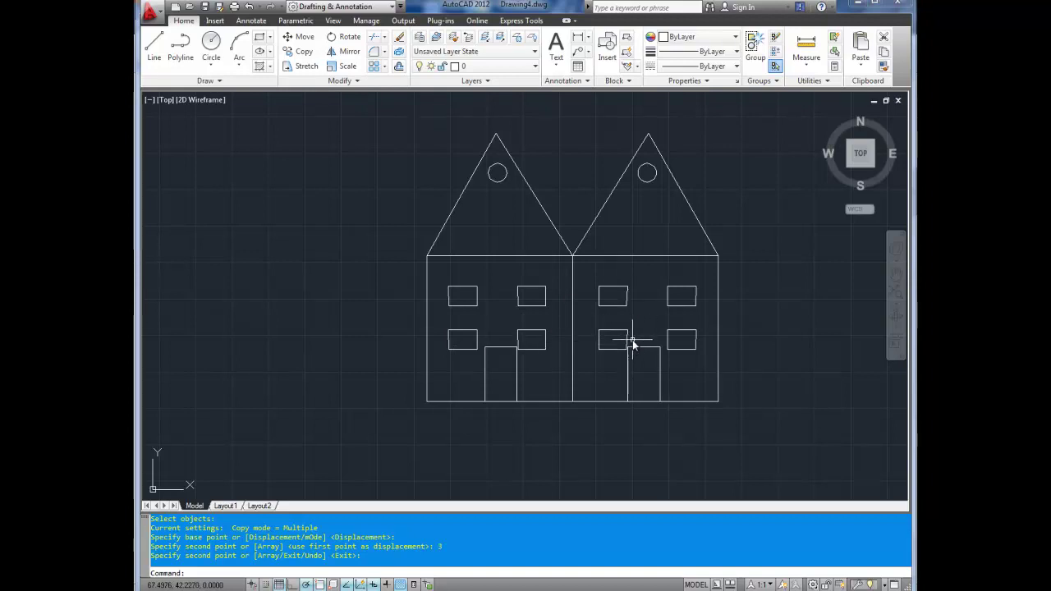
scroll(632, 343, "down", 2)
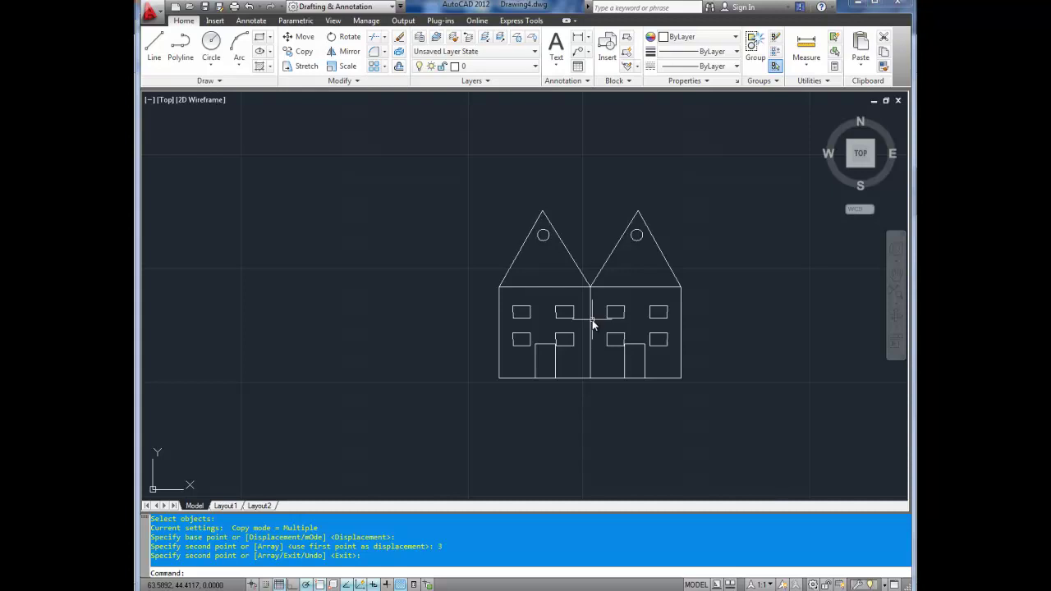
Start SCALE and select the whole left house with two selection windows.
middle_click_drag(590, 306, 571, 284)
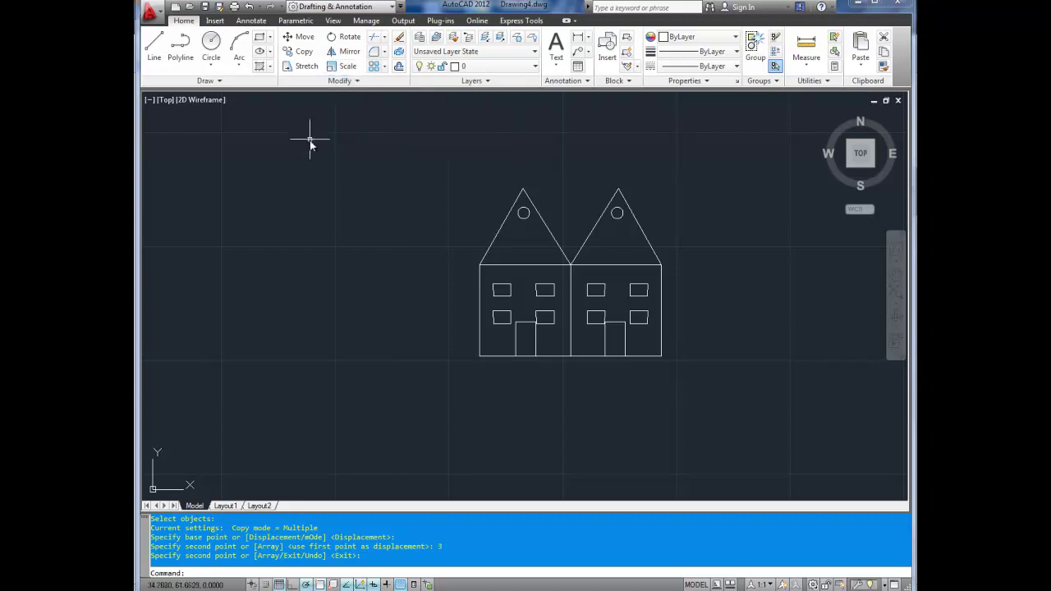
type("s")
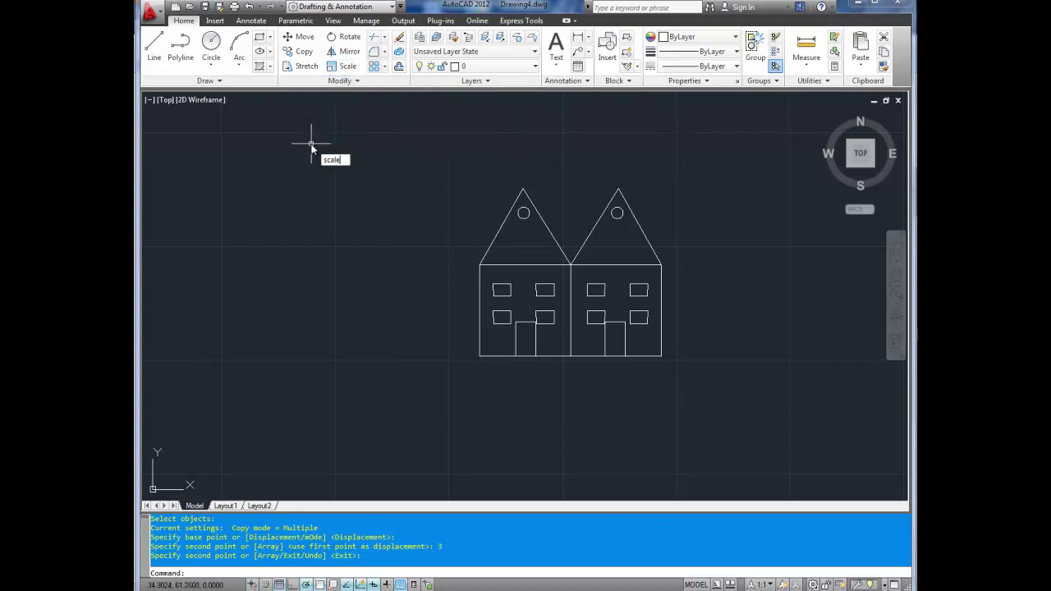
type("cale")
key("Return")
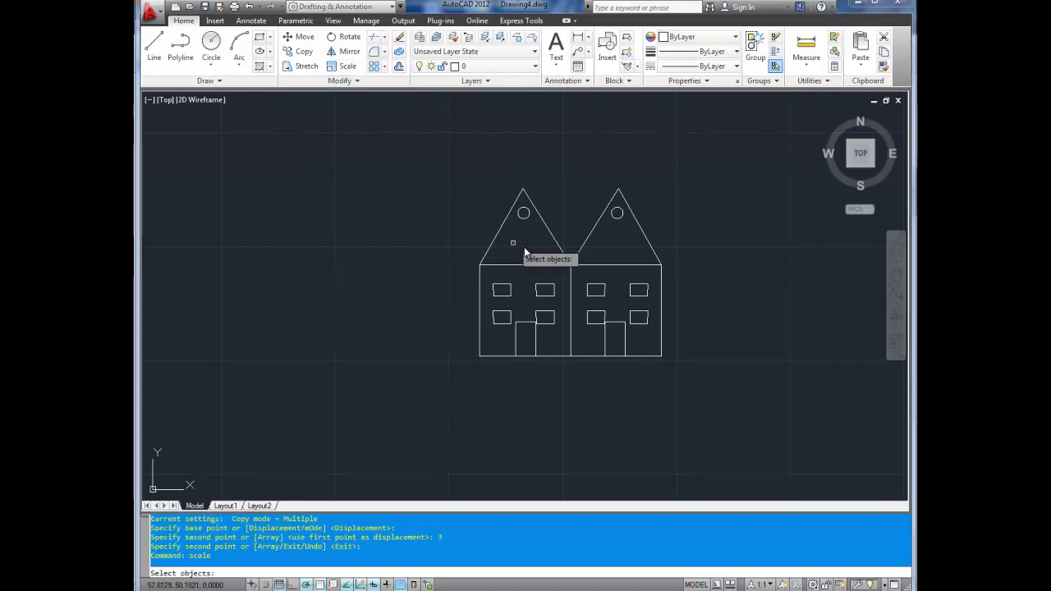
scroll(524, 246, "up", 2)
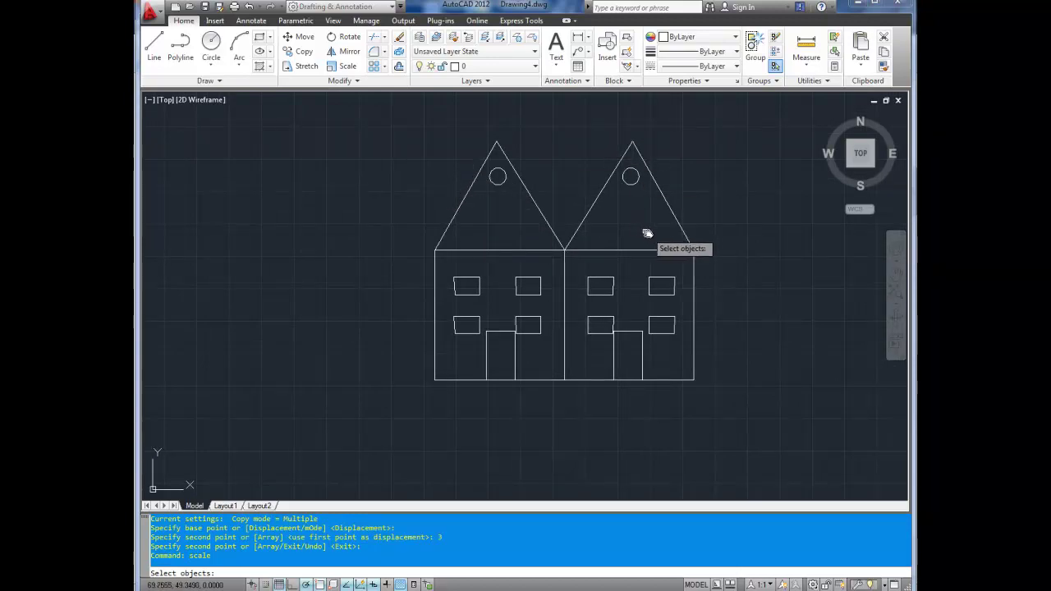
left_click(376, 127)
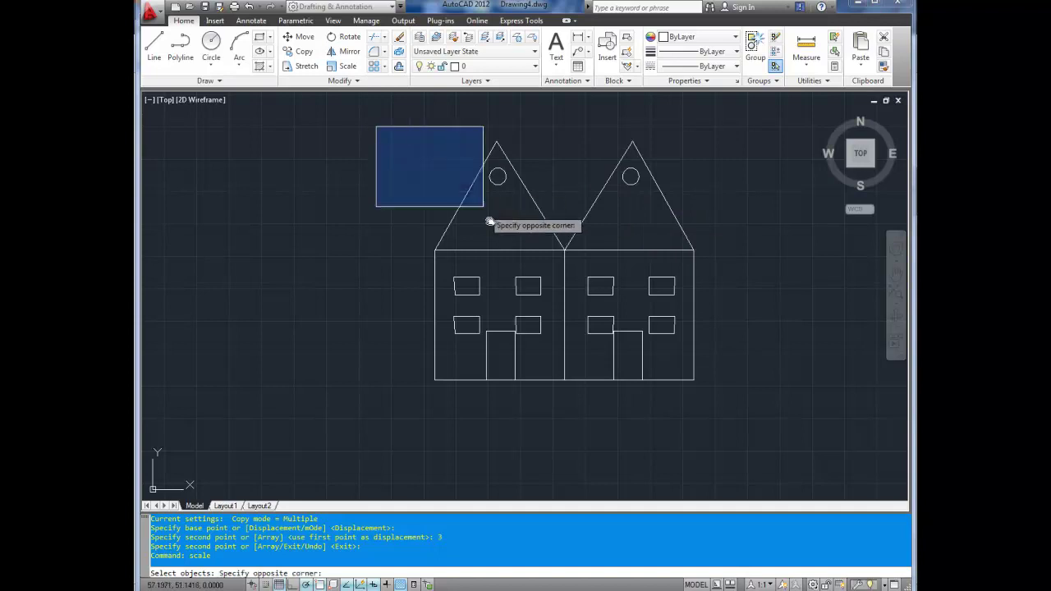
left_click(559, 399)
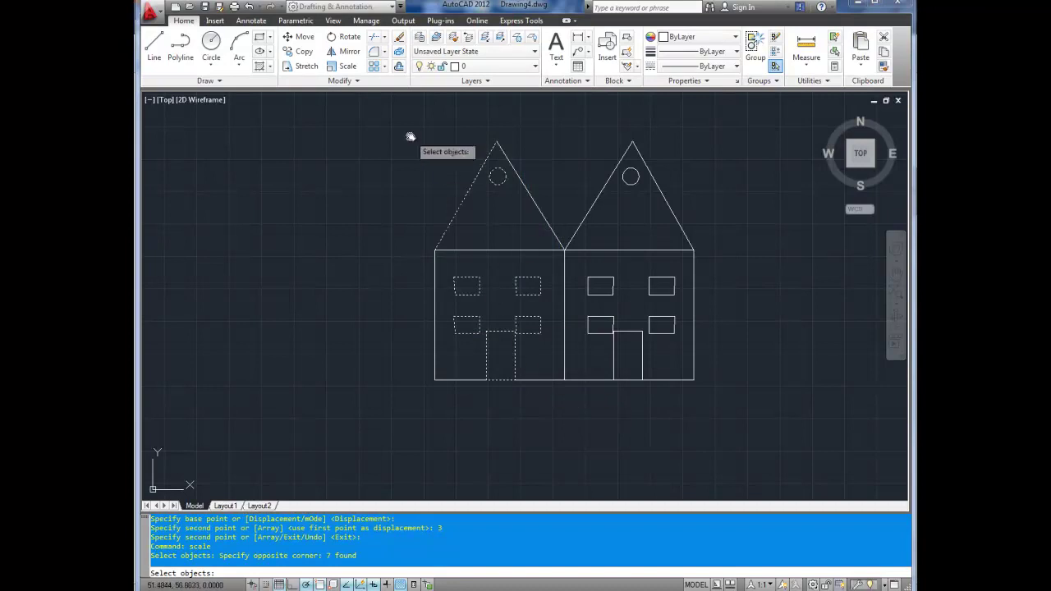
left_click(391, 125)
left_click(575, 400)
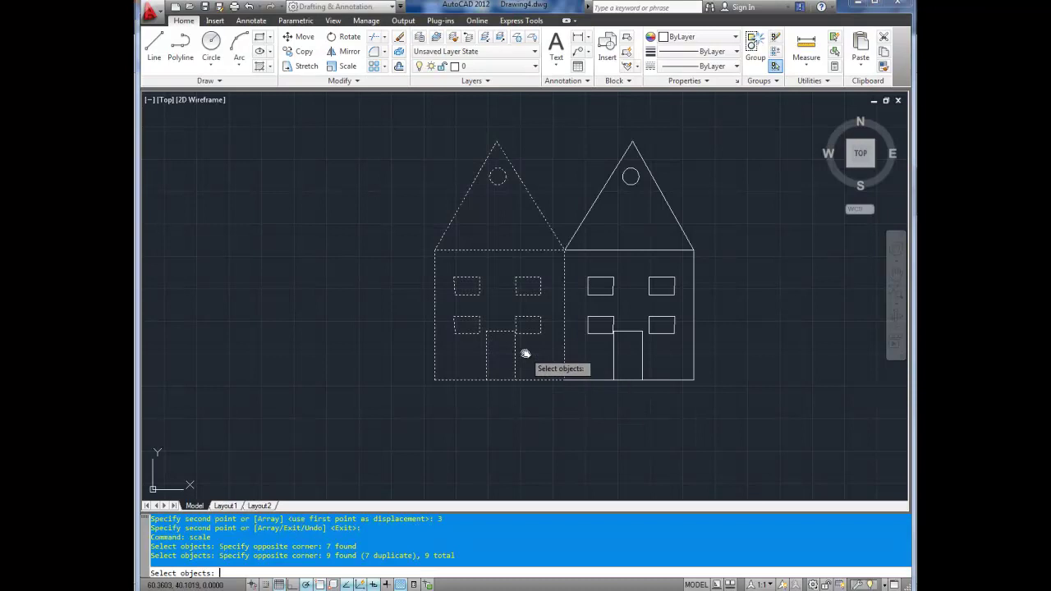
key("Return")
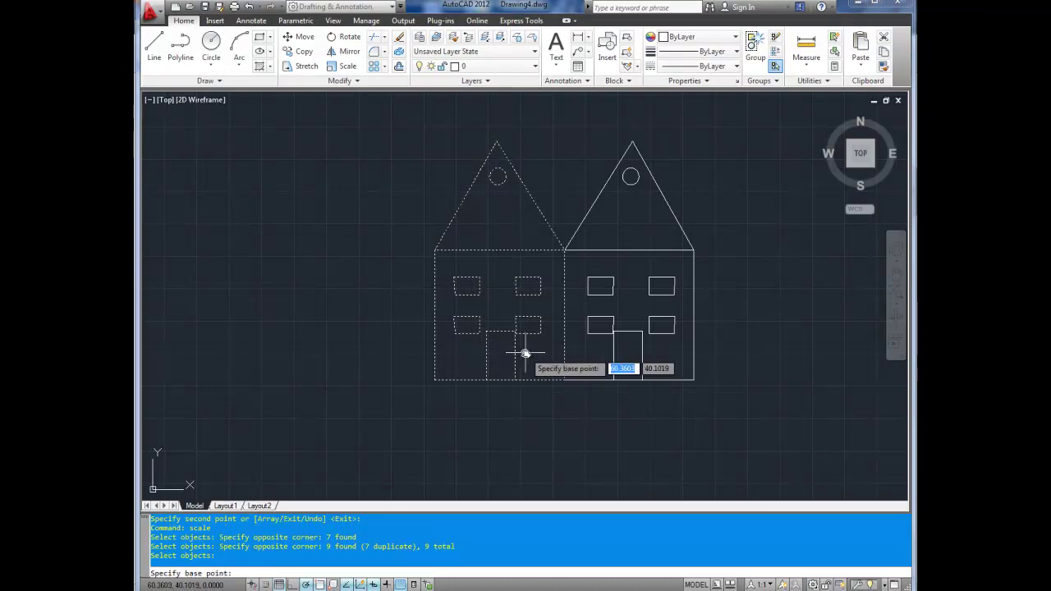
Scale the left house by 0.5 about its bottom-right corner.
left_click(564, 380)
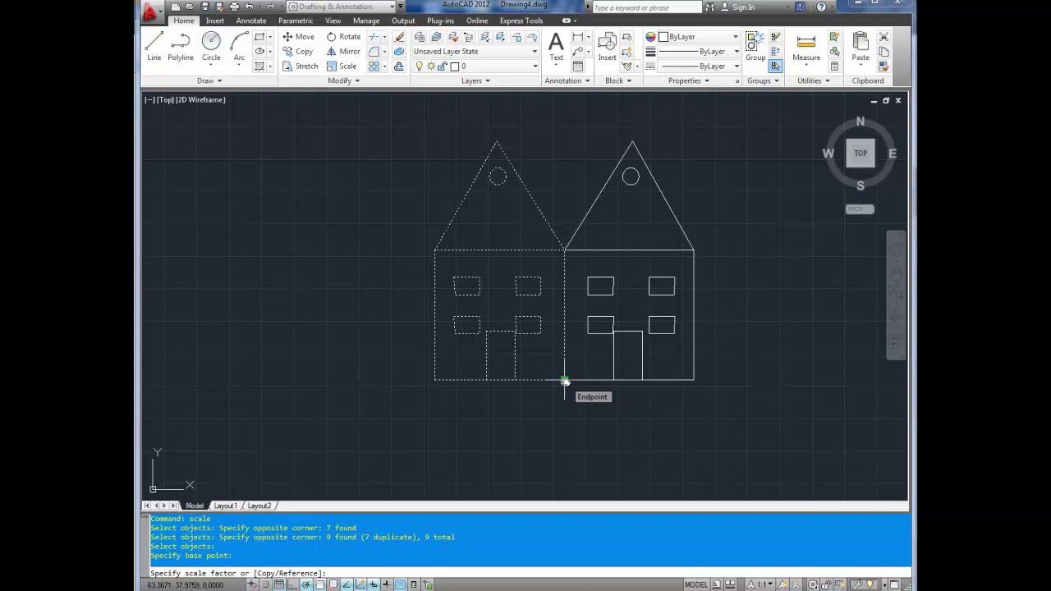
type("0.5")
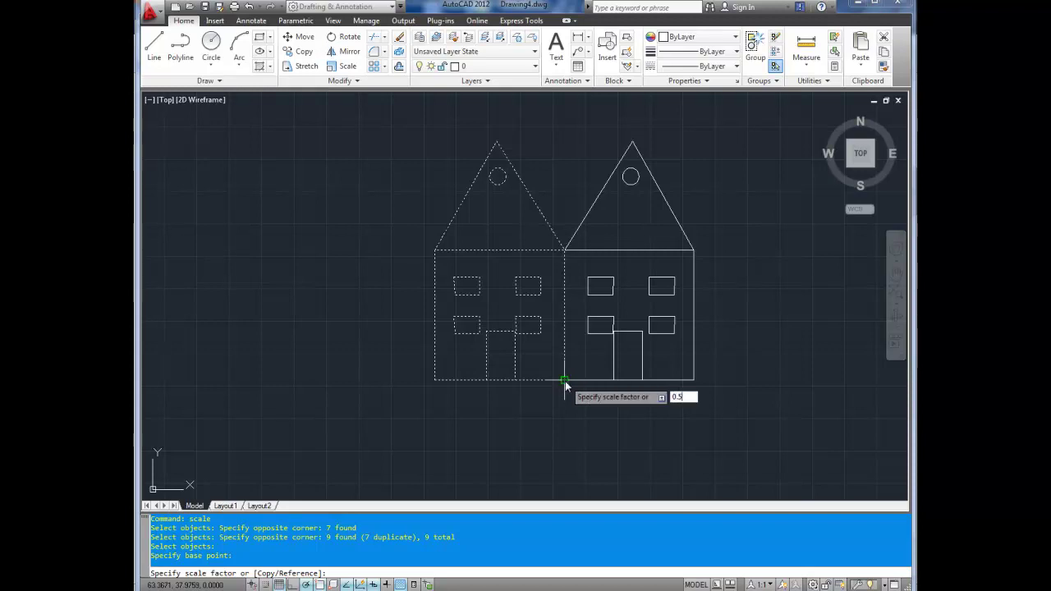
key("Return")
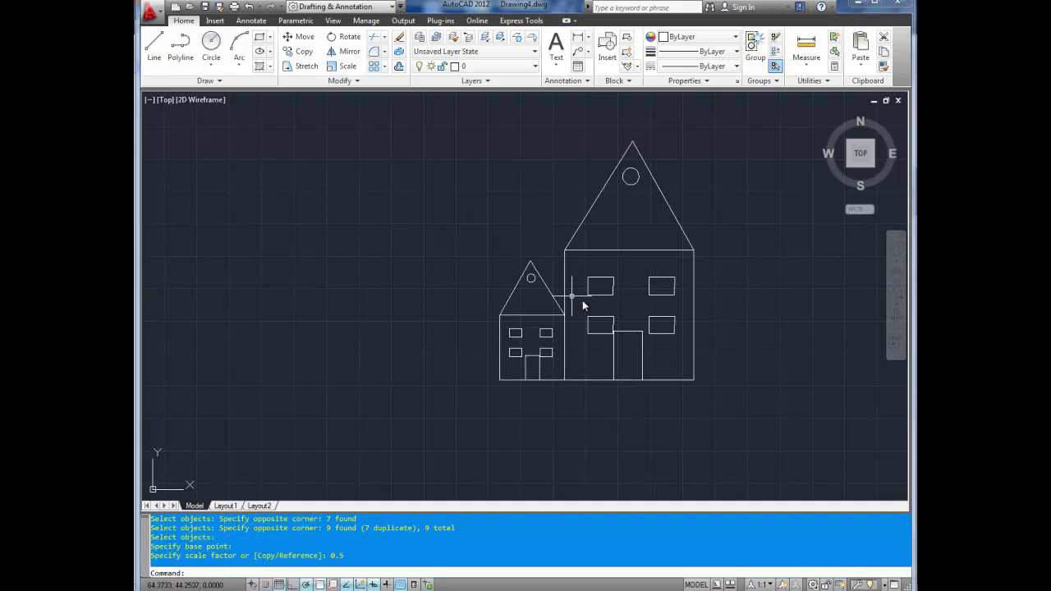
middle_click_drag(582, 300, 510, 281)
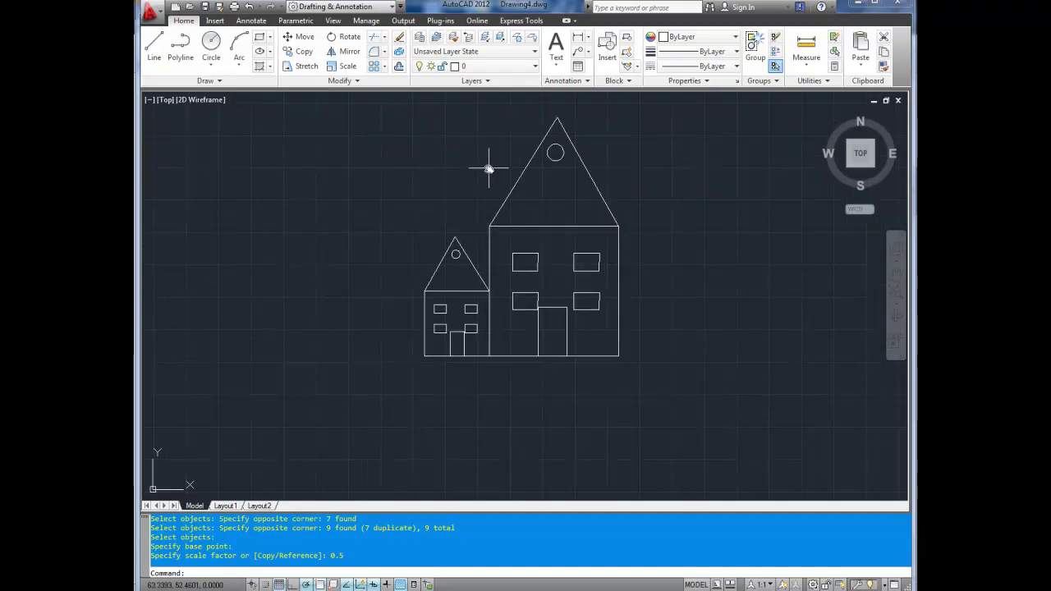
Scale the window-selected right house by 2.0 about its bottom-left corner.
left_click(339, 66)
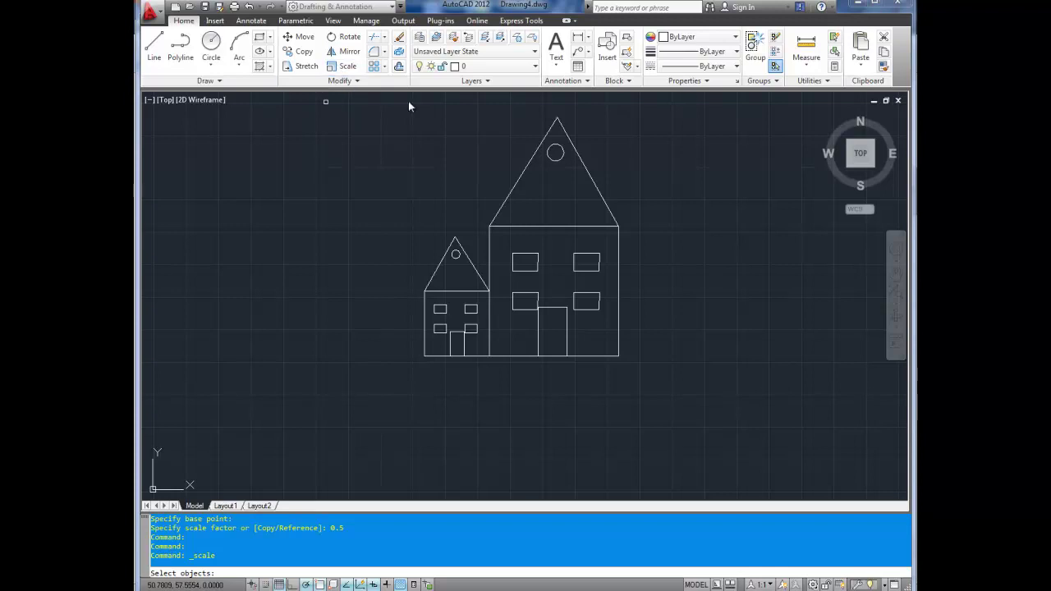
left_click(479, 102)
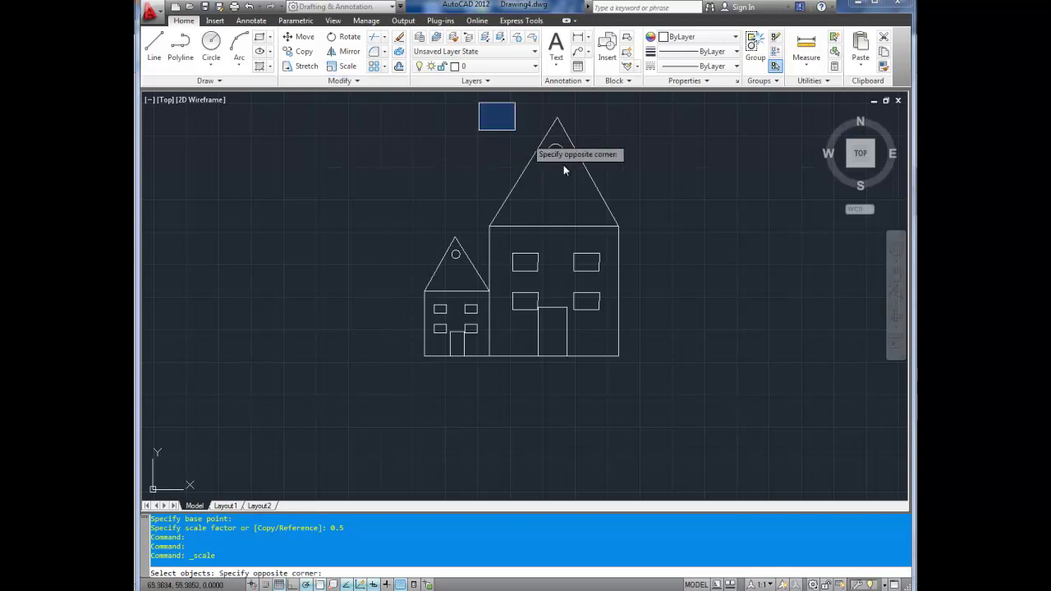
left_click(679, 366)
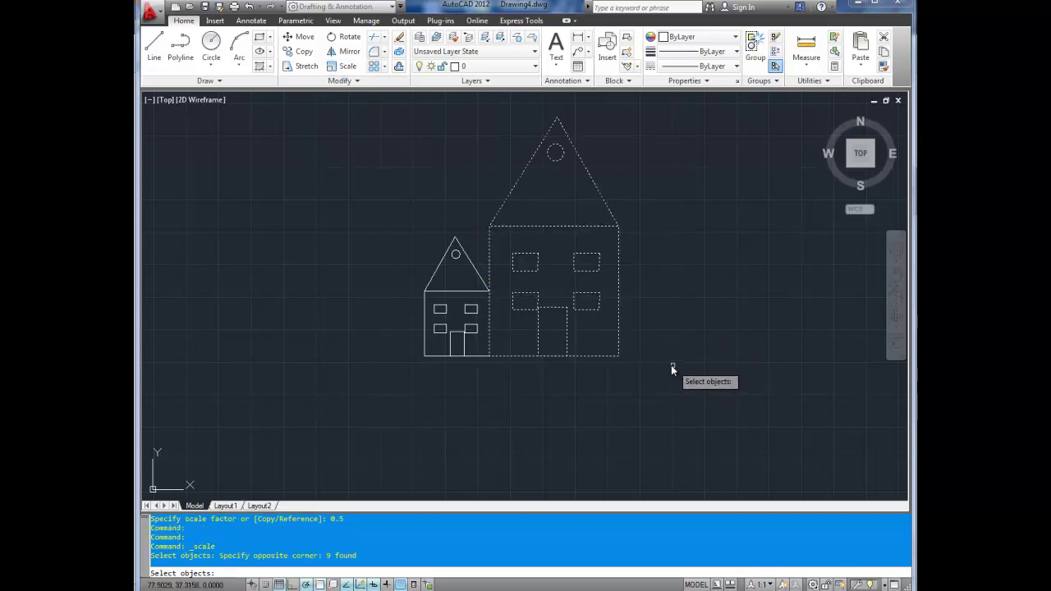
key("Return")
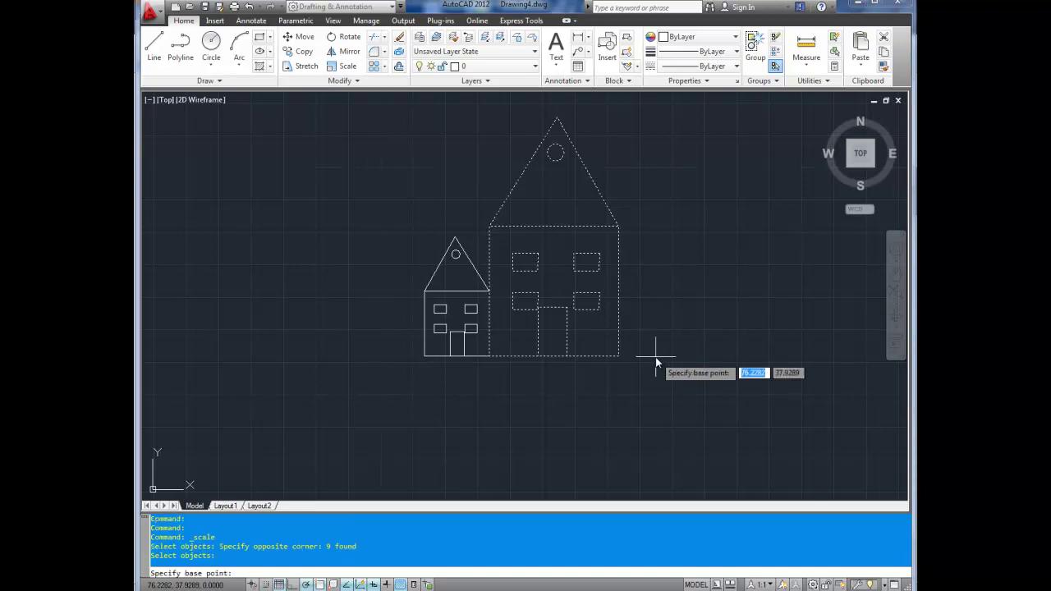
left_click(490, 359)
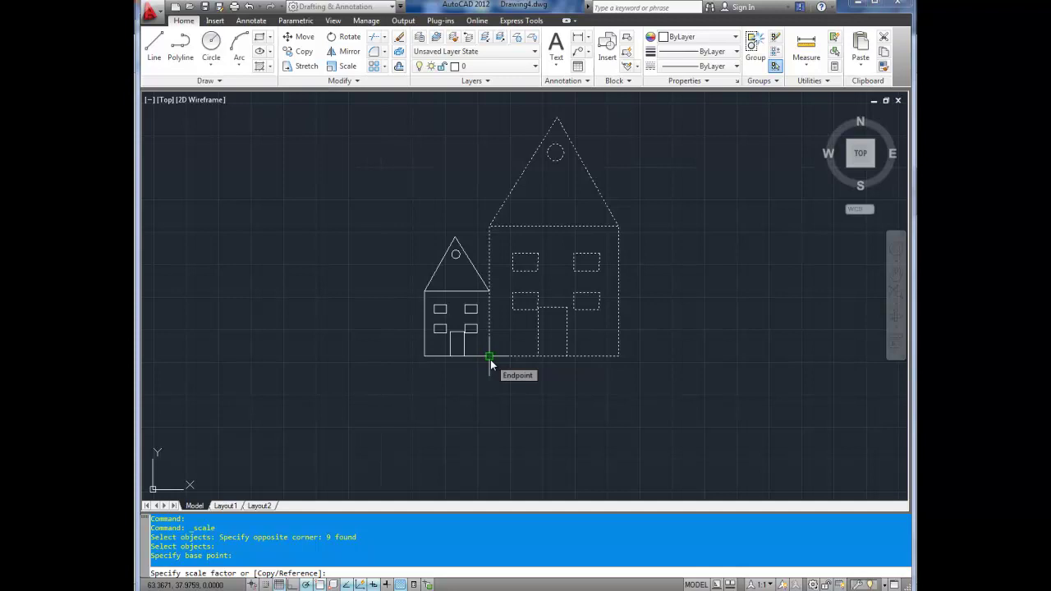
type("2")
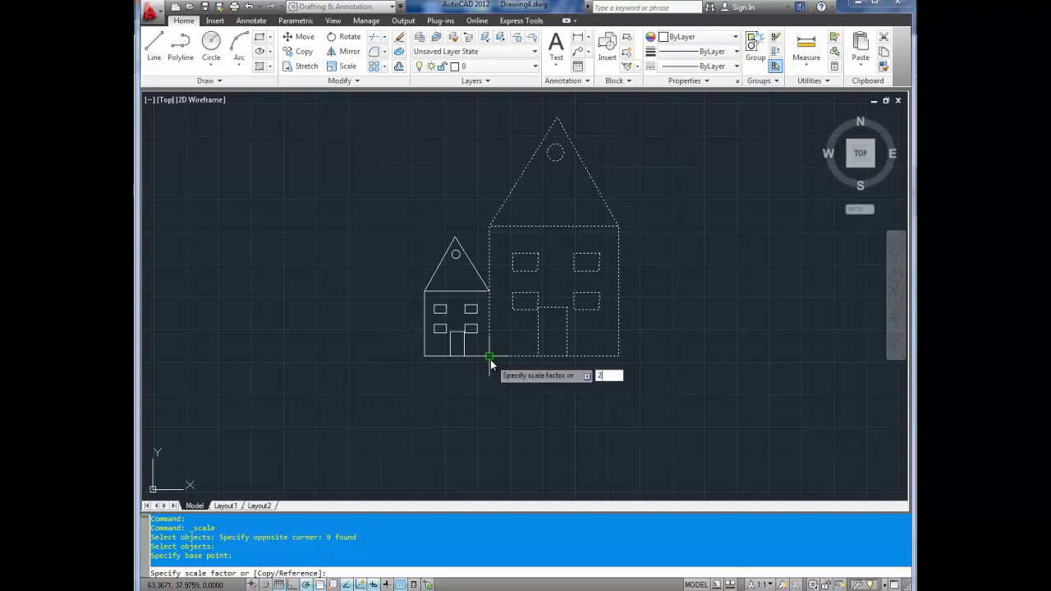
type(".0")
key("Return")
scroll(525, 292, "down", 3)
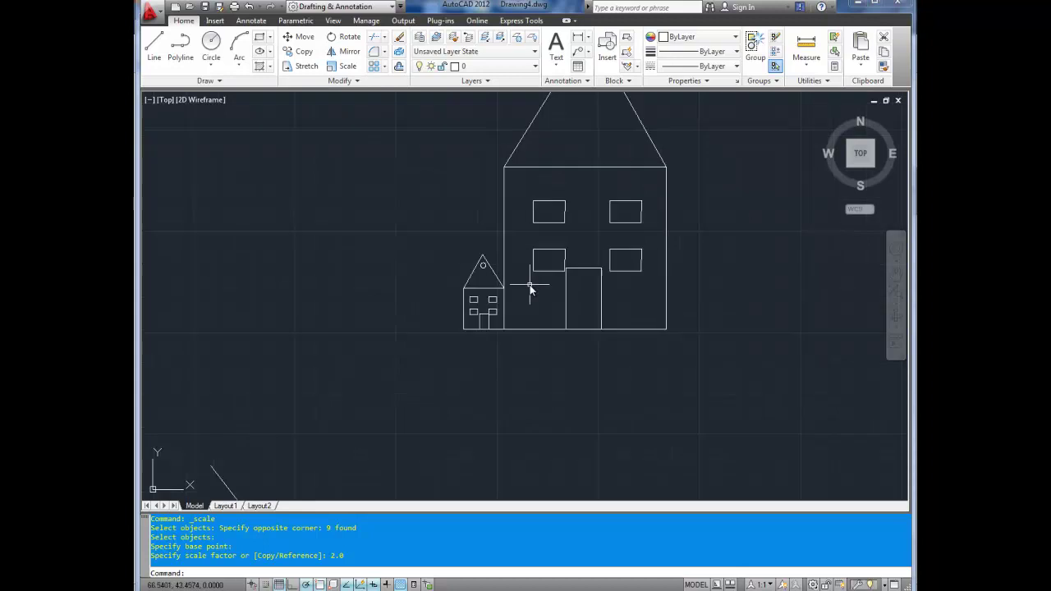
scroll(555, 293, "up", 1)
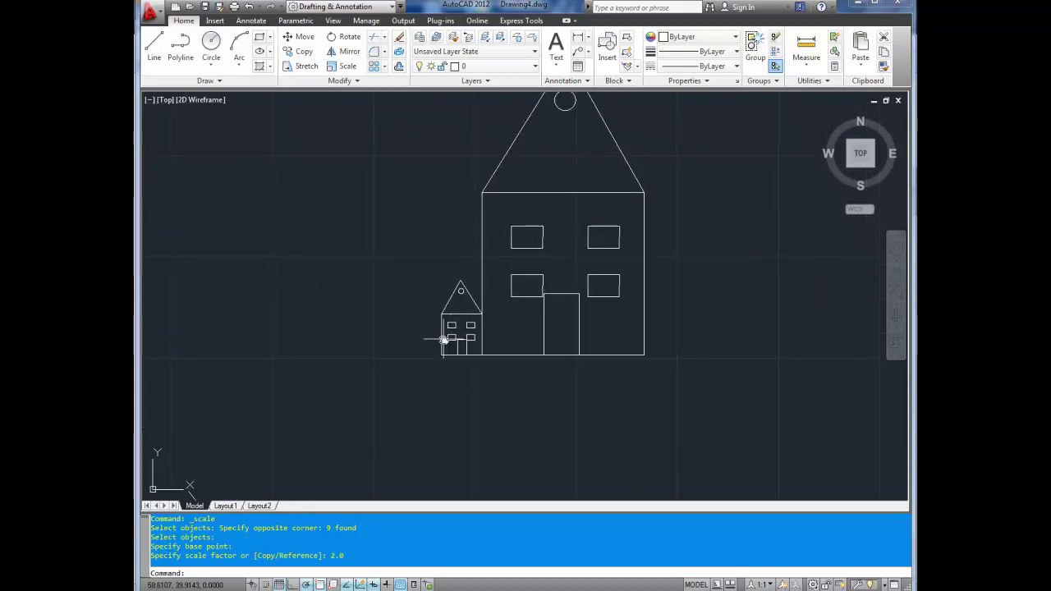
scroll(447, 337, "down", 3)
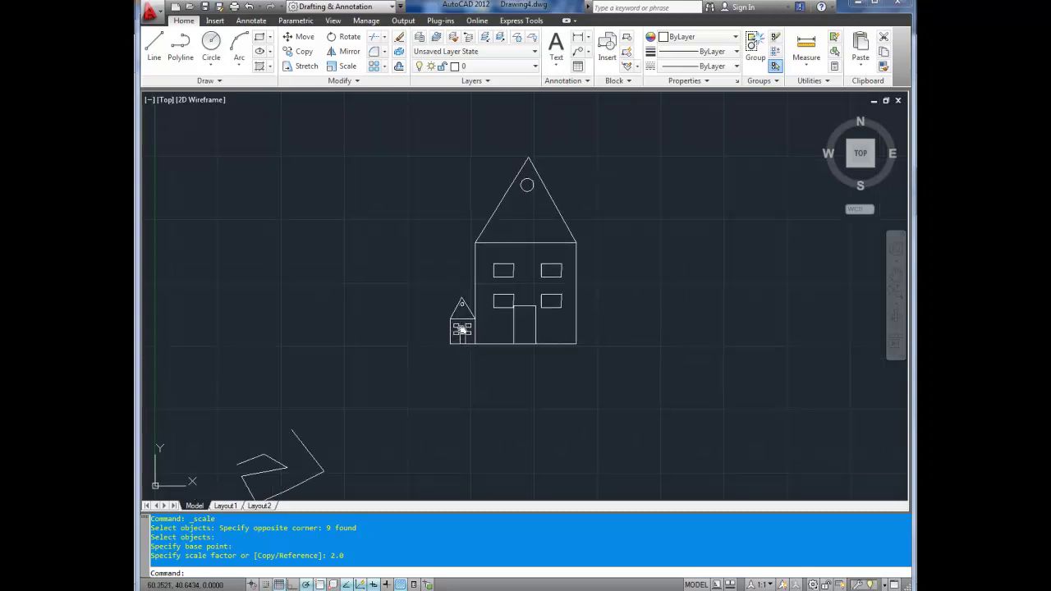